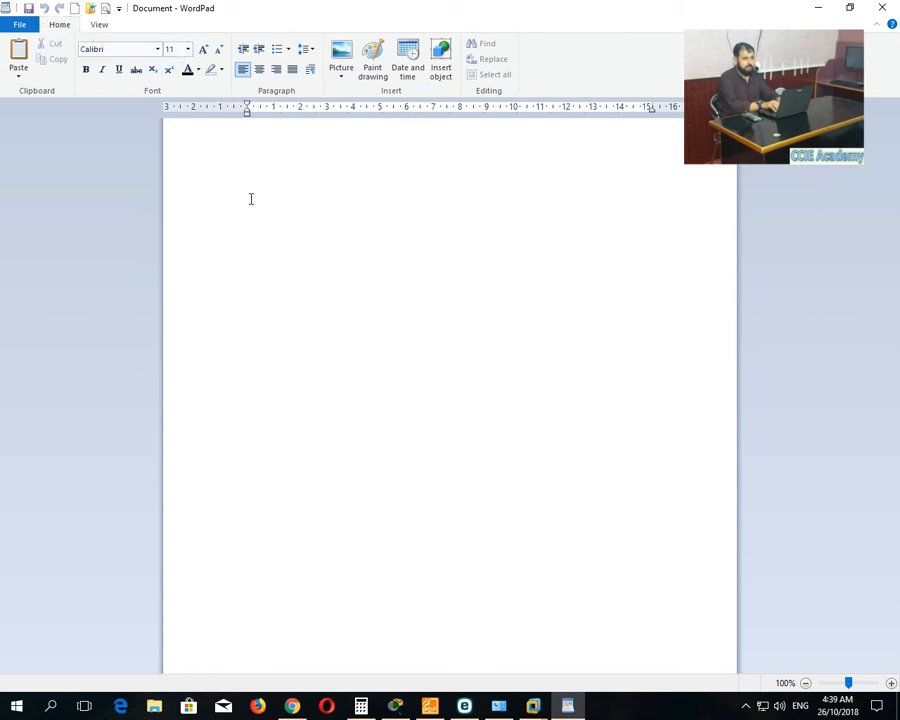
# - Set the font size to 22 and enter the text "Computer Career International Education Academy"
pyautogui.click(187, 49)
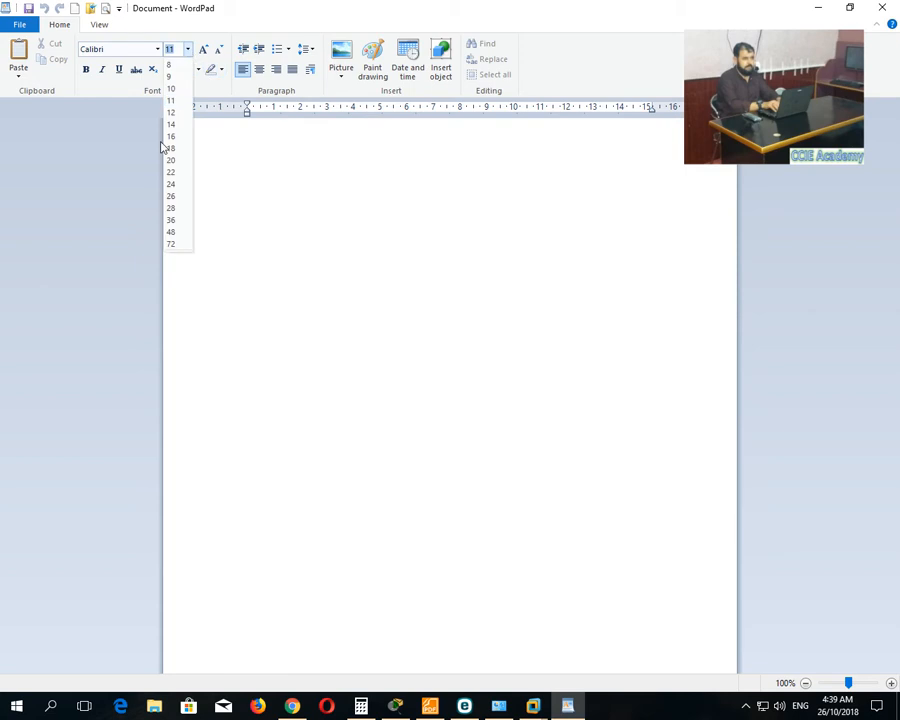
pyautogui.click(171, 172)
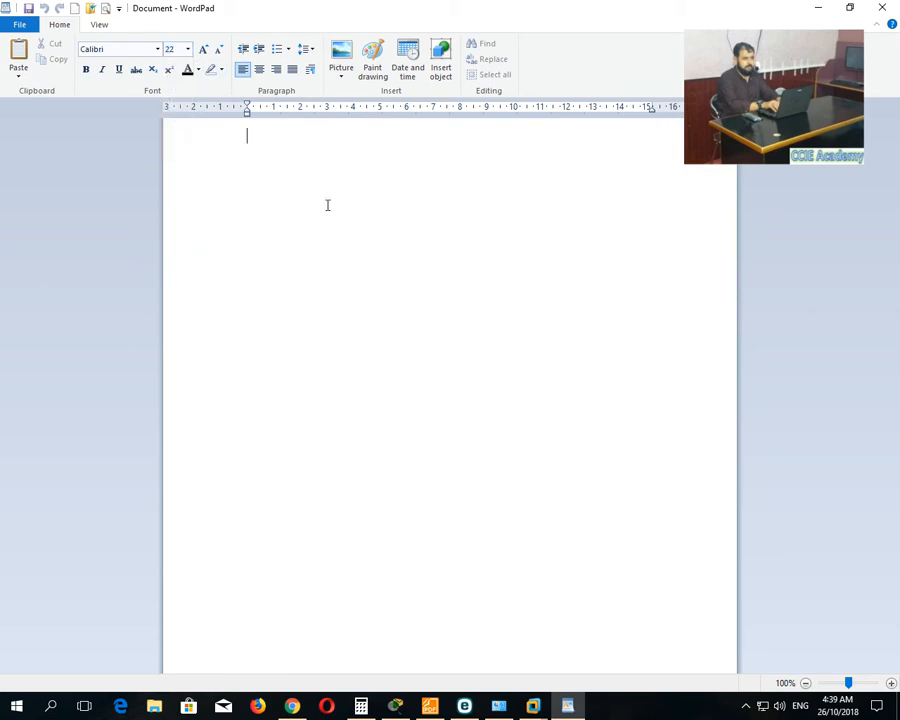
pyautogui.write('Computer Career Interan')
pyautogui.press('BackSpace')
pyautogui.write('national Education')
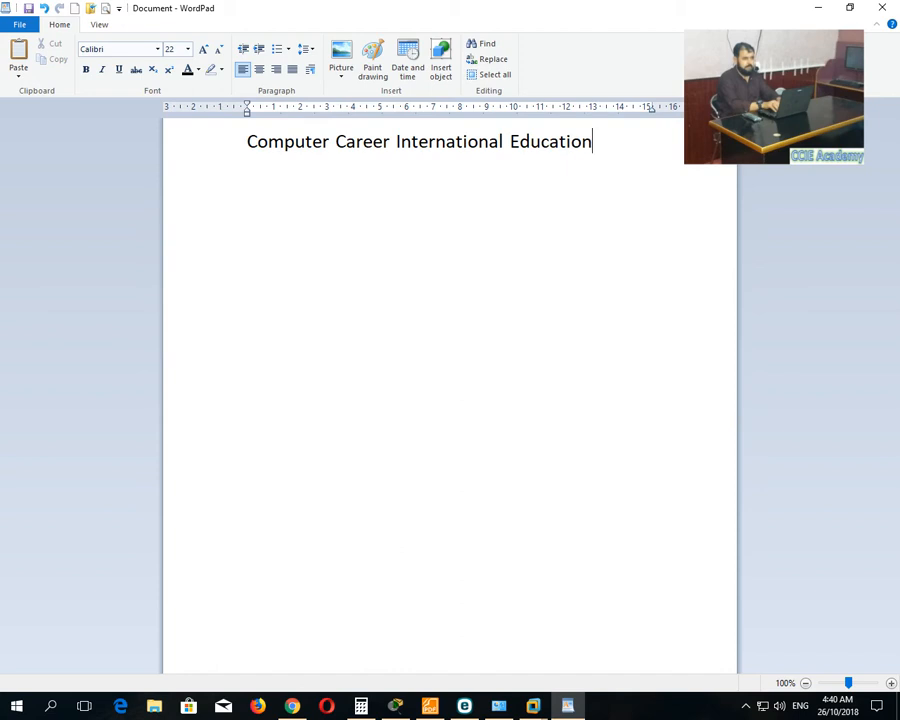
pyautogui.write(' Academy')
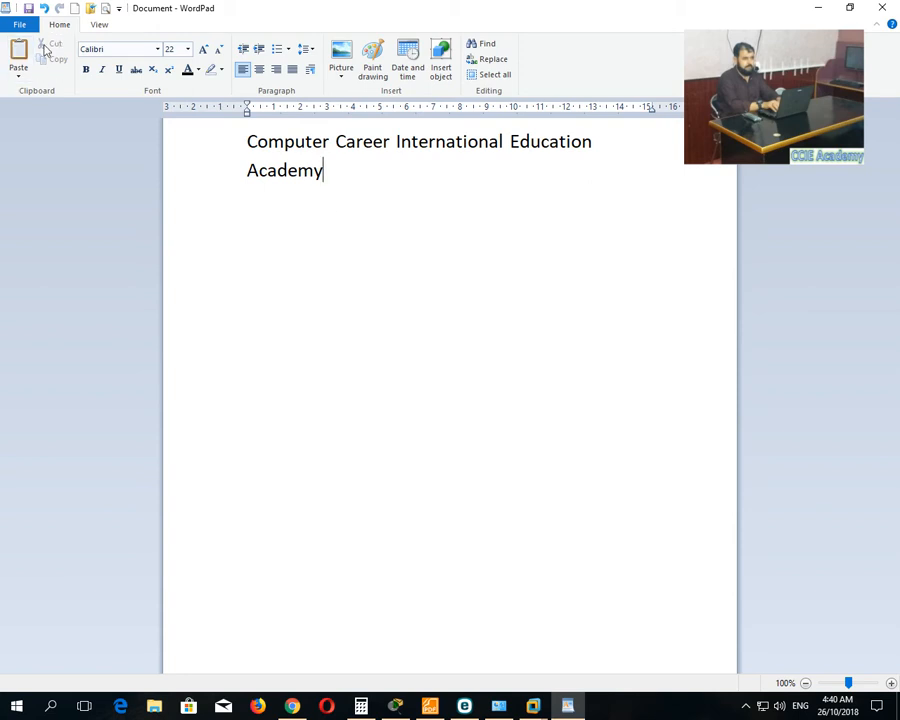
pyautogui.click(99, 26)
pyautogui.click(68, 26)
pyautogui.click(102, 27)
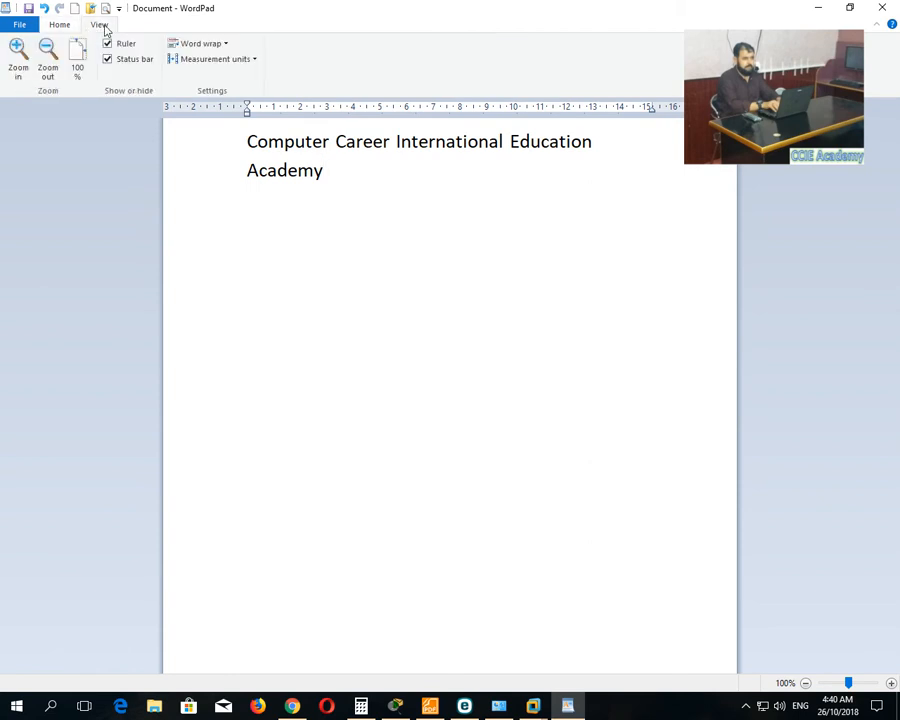
pyautogui.click(31, 30)
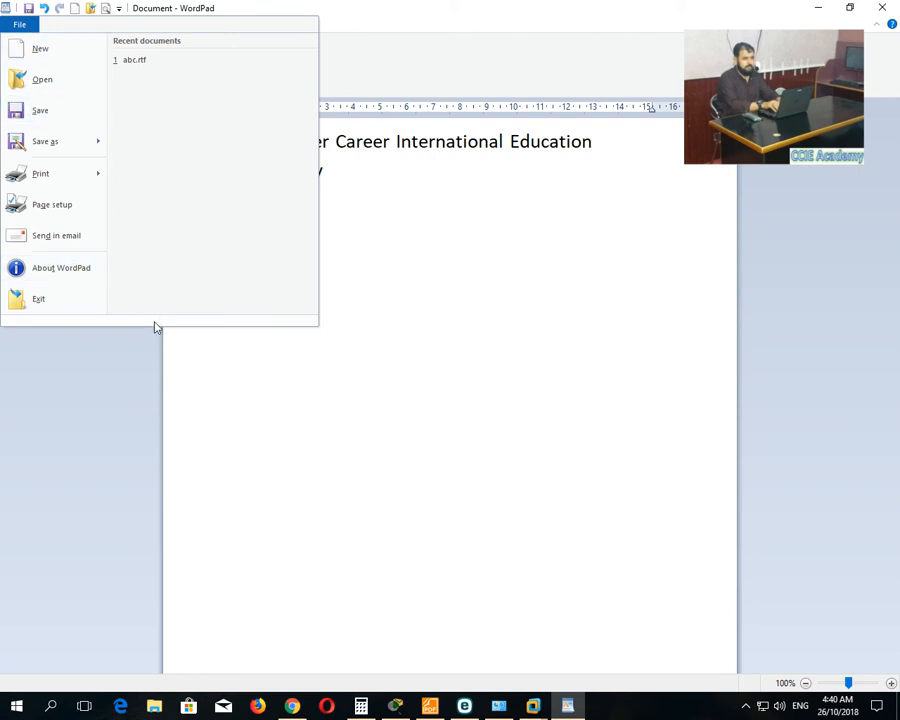
pyautogui.click(315, 374)
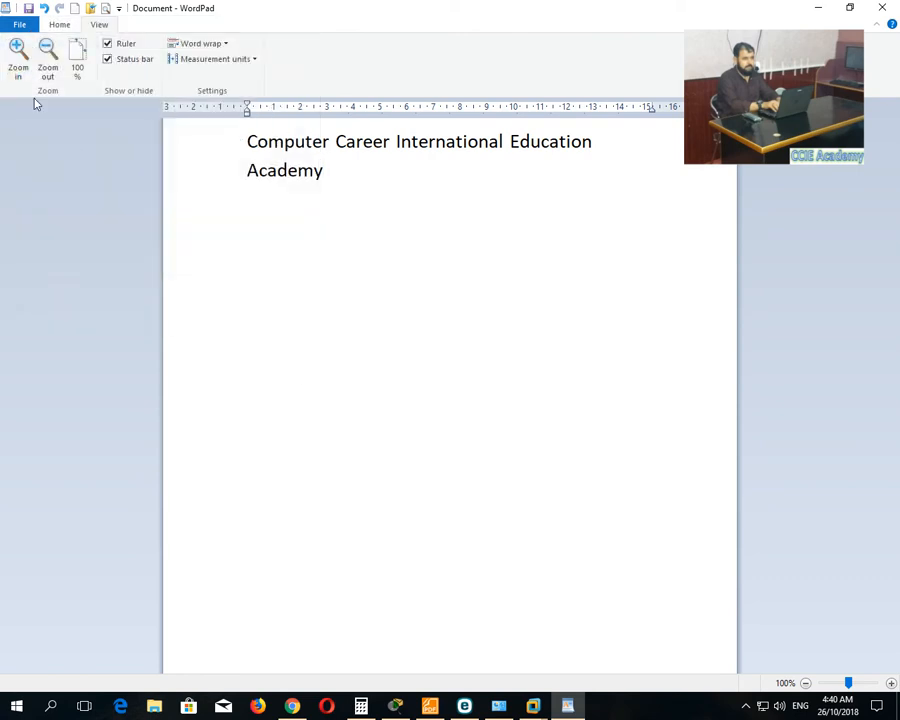
pyautogui.click(59, 25)
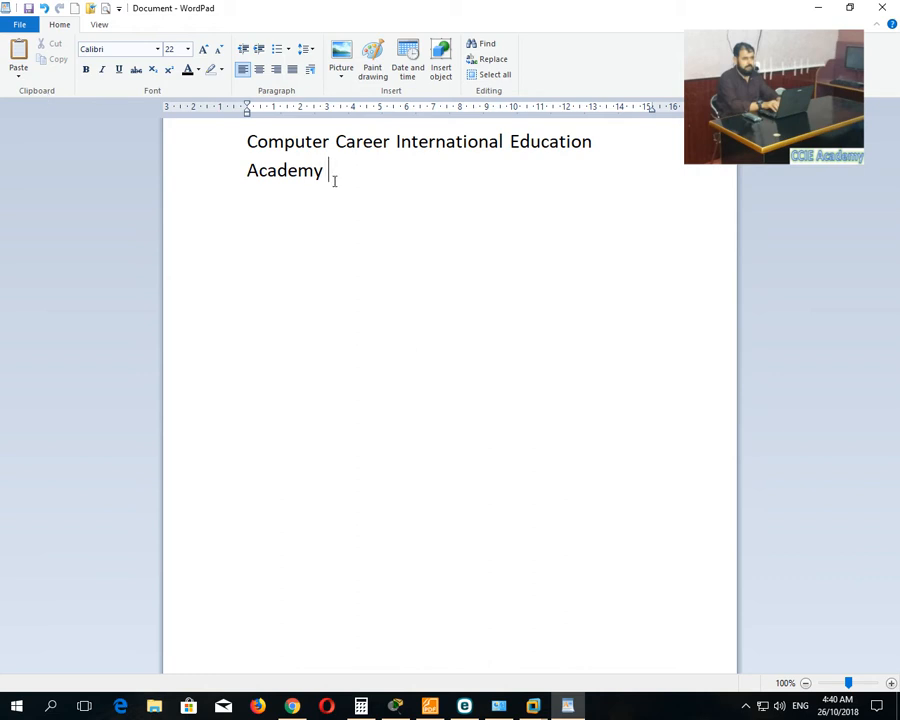
# - Copy the word "Computer" from the heading and paste it on a new line below
pyautogui.moveTo(331, 145); pyautogui.dragTo(240, 148)
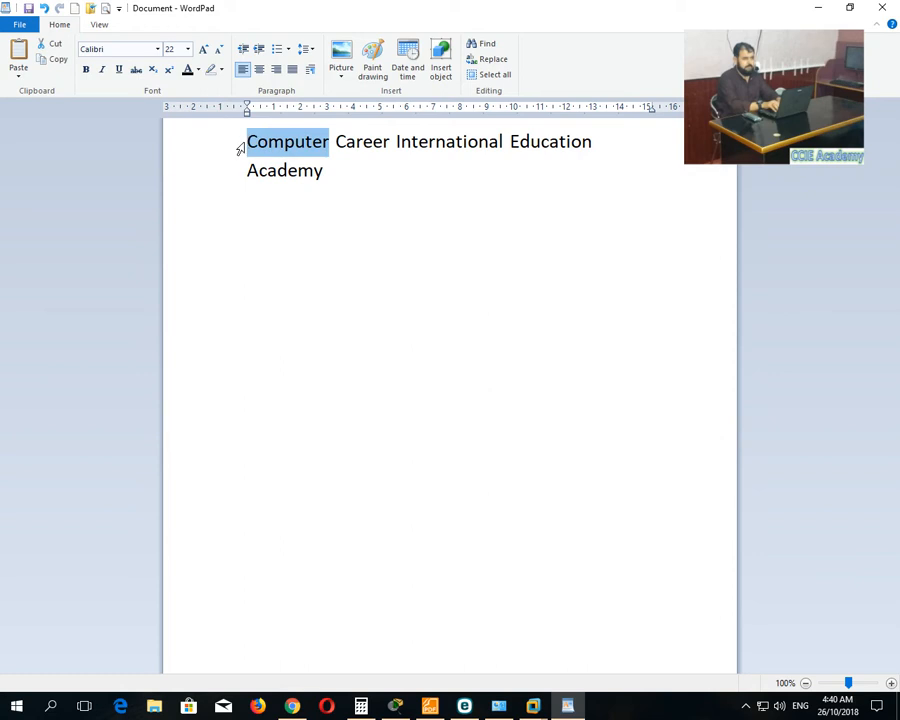
pyautogui.click(57, 62)
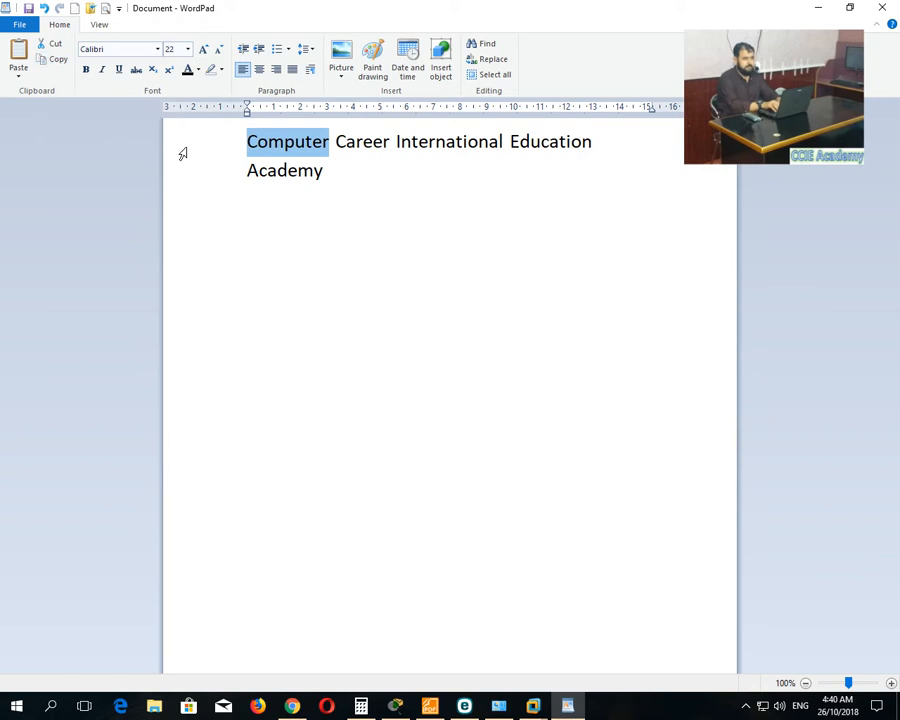
pyautogui.click(375, 184)
pyautogui.press('Return')
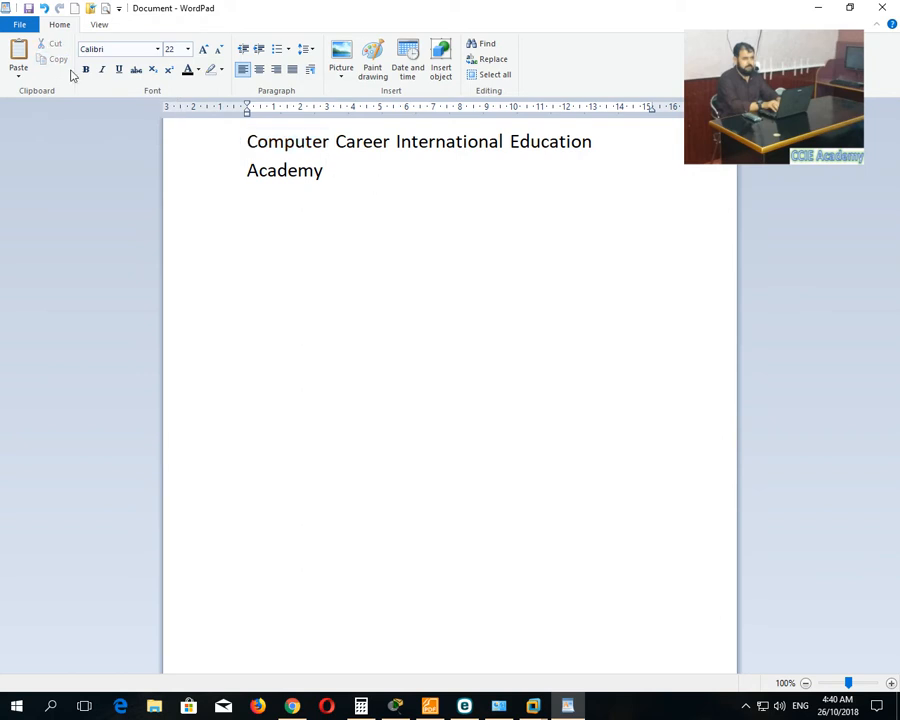
pyautogui.click(20, 60)
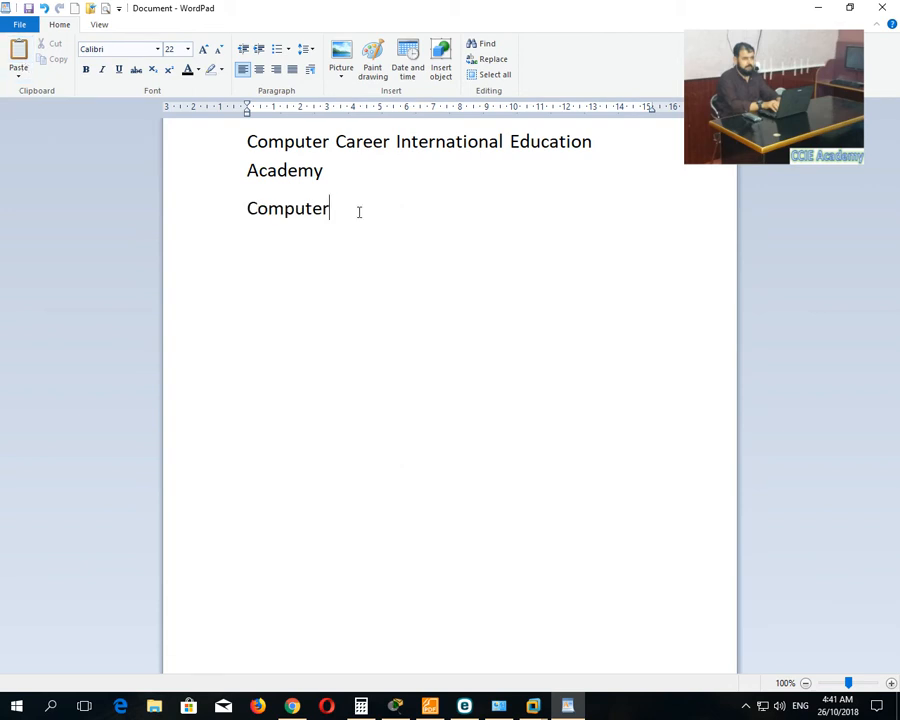
# - Cut the word "Academy" from the heading and paste it after "Computer" on the line below
pyautogui.press('Return')
pyautogui.moveTo(327, 171); pyautogui.dragTo(249, 174)
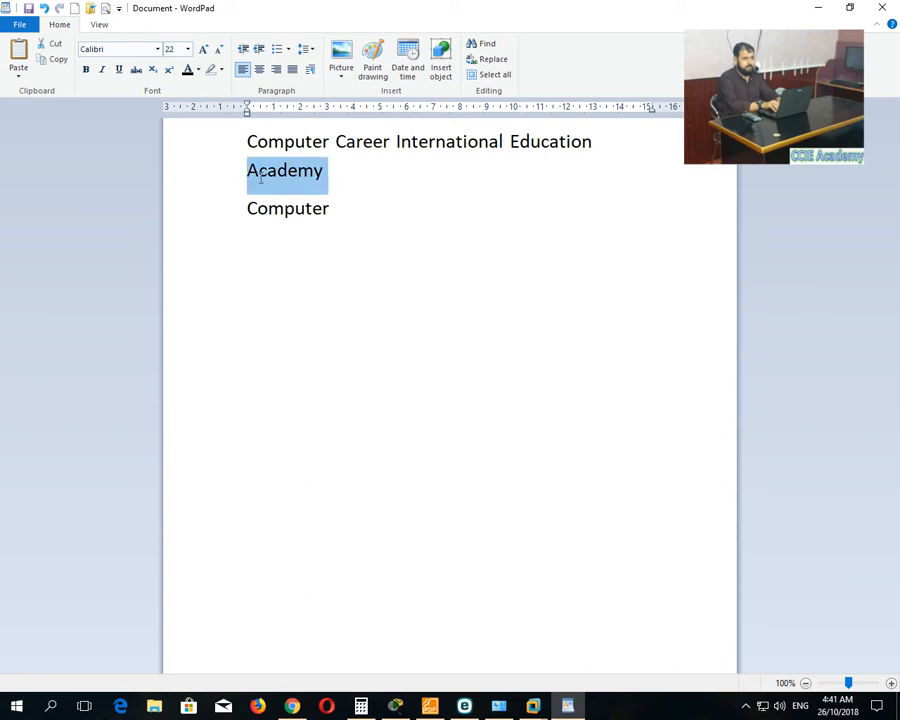
pyautogui.click(49, 50)
pyautogui.click(375, 194)
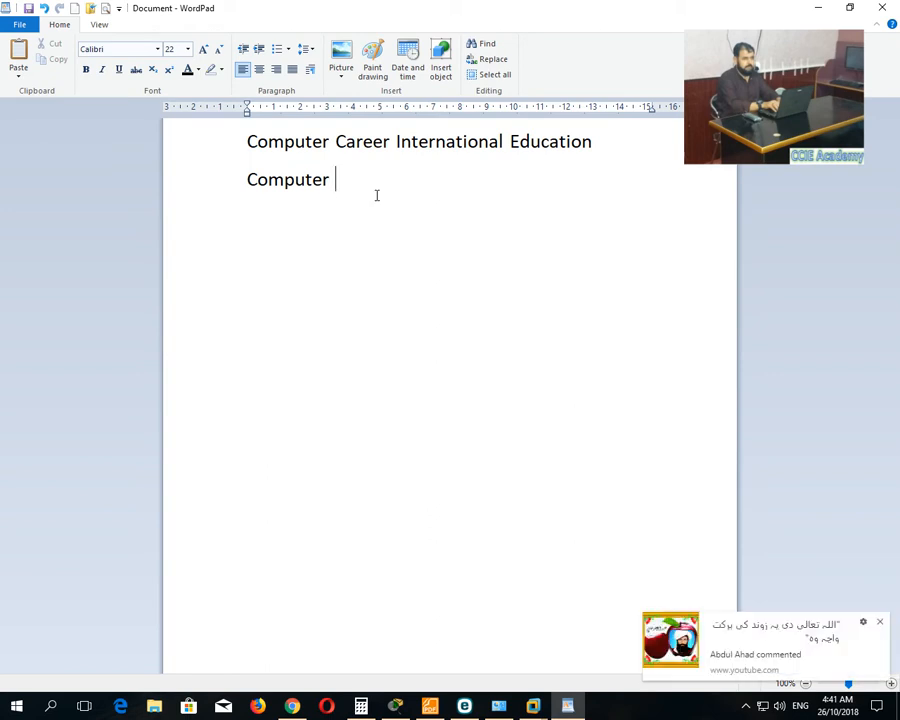
pyautogui.click(17, 58)
pyautogui.click(880, 624)
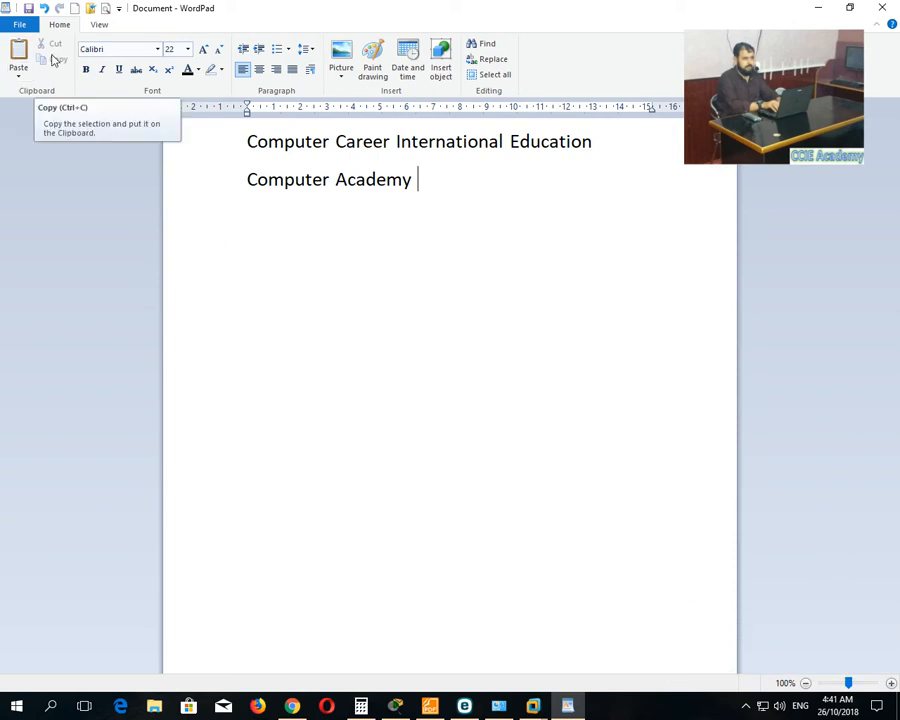
# - Paste the cut word again below the "Computer Academy" line as a Picture (Metafile) using Paste Special
pyautogui.click(18, 76)
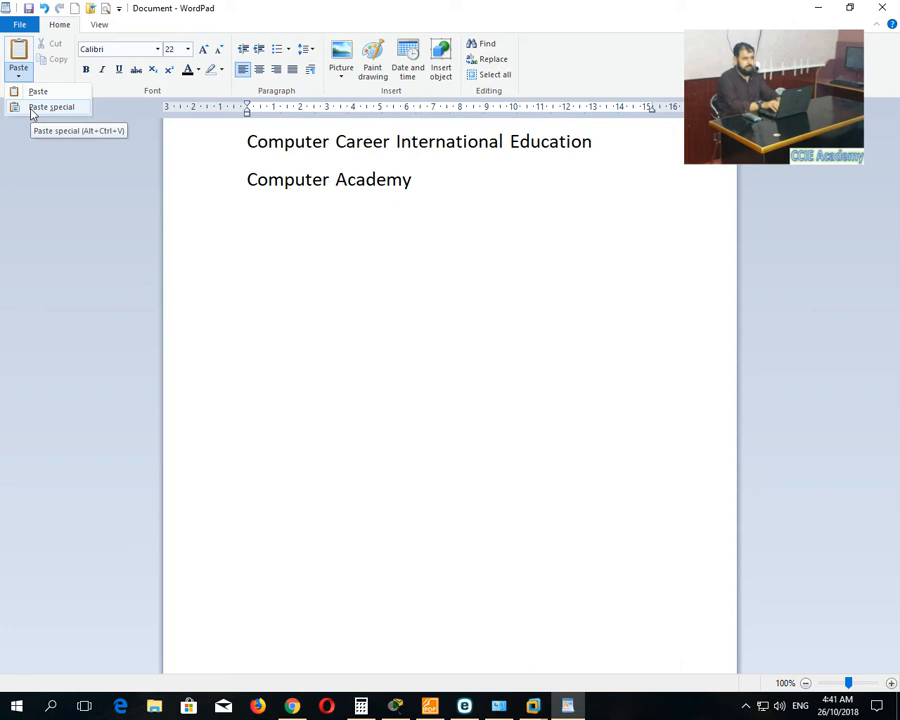
pyautogui.click(50, 107)
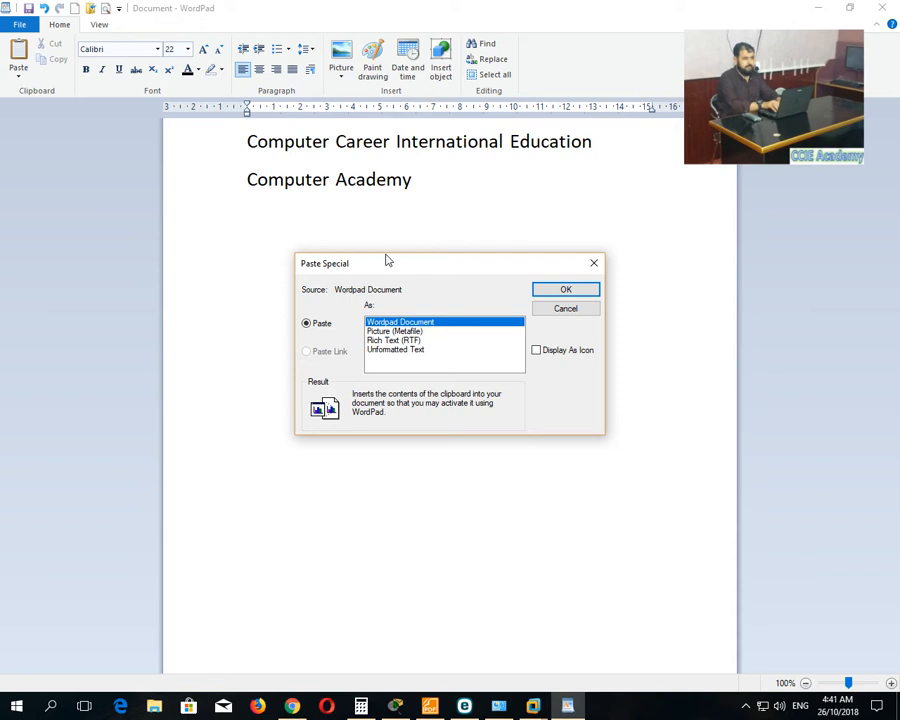
pyautogui.click(394, 331)
pyautogui.click(559, 287)
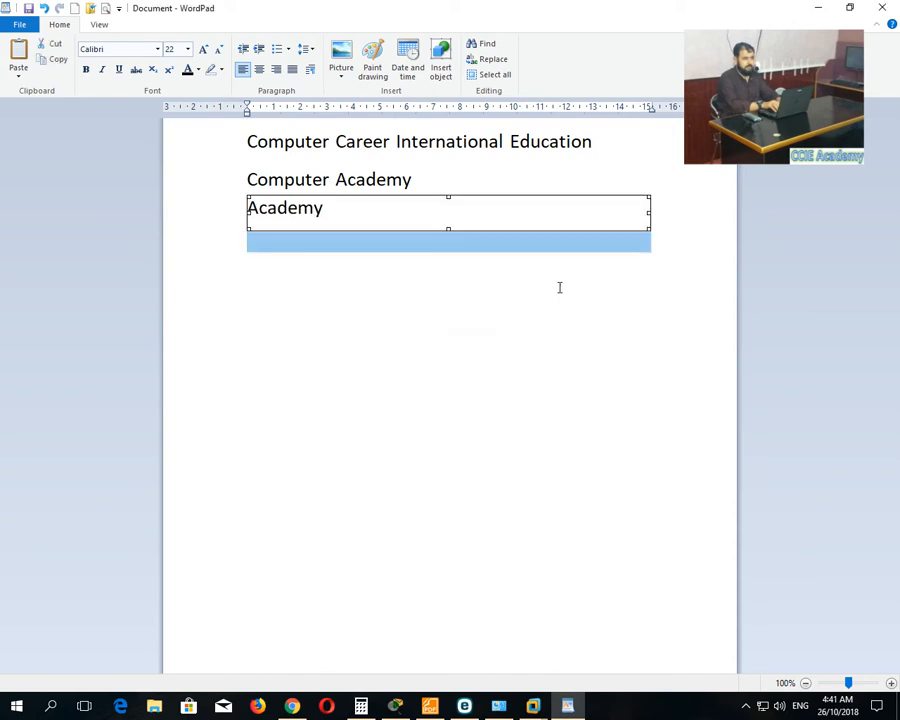
pyautogui.hotkey('ctrl', 'z')
pyautogui.hotkey('ctrl', 'y')
pyautogui.click(375, 179)
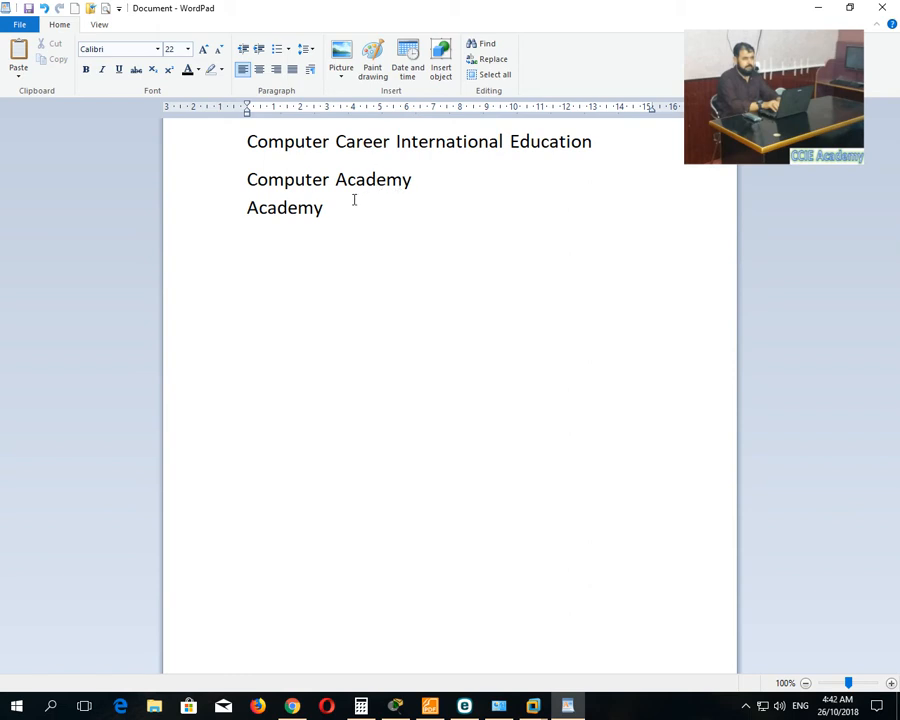
# - Start a new blank document without saving the changes to the current one
pyautogui.click(20, 79)
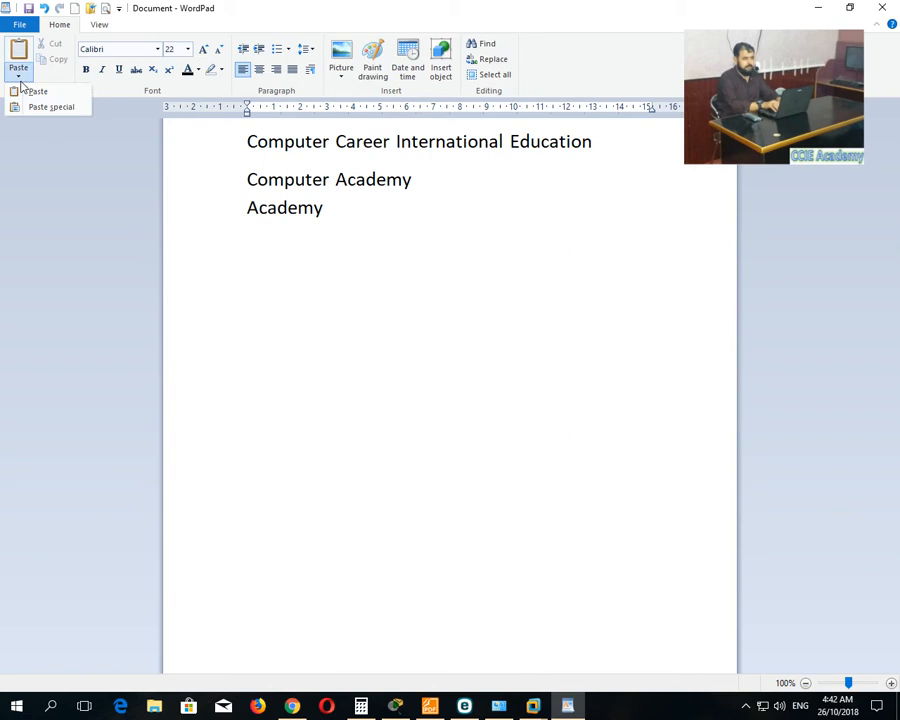
pyautogui.click(298, 263)
pyautogui.hotkey('alt', 'F4')
pyautogui.click(446, 350)
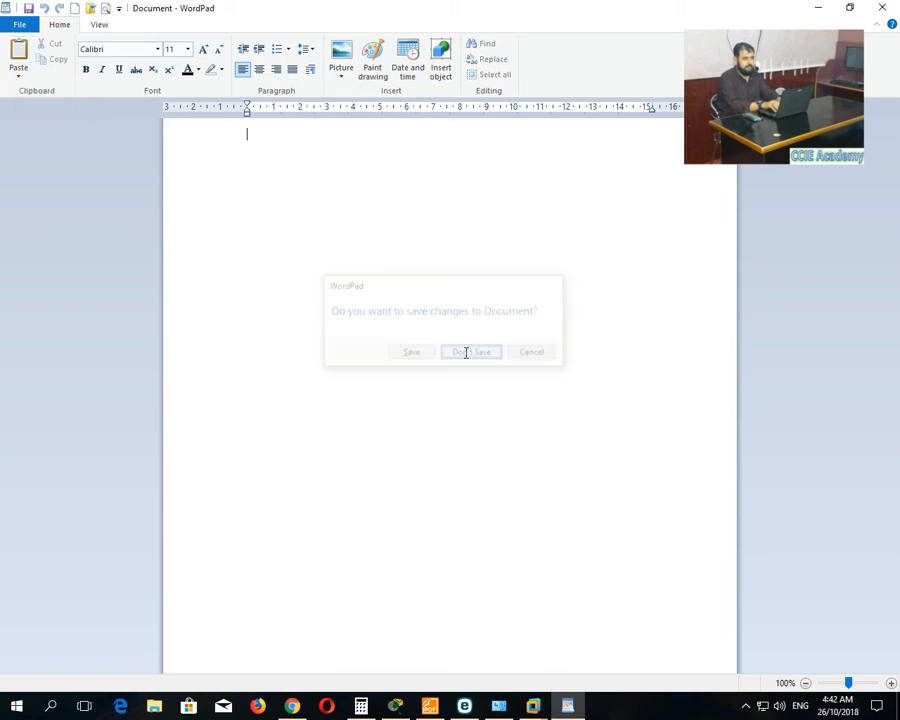
# - Paste the clipboard contents into the blank document as a Picture (Metafile) using Paste Special
pyautogui.click(18, 75)
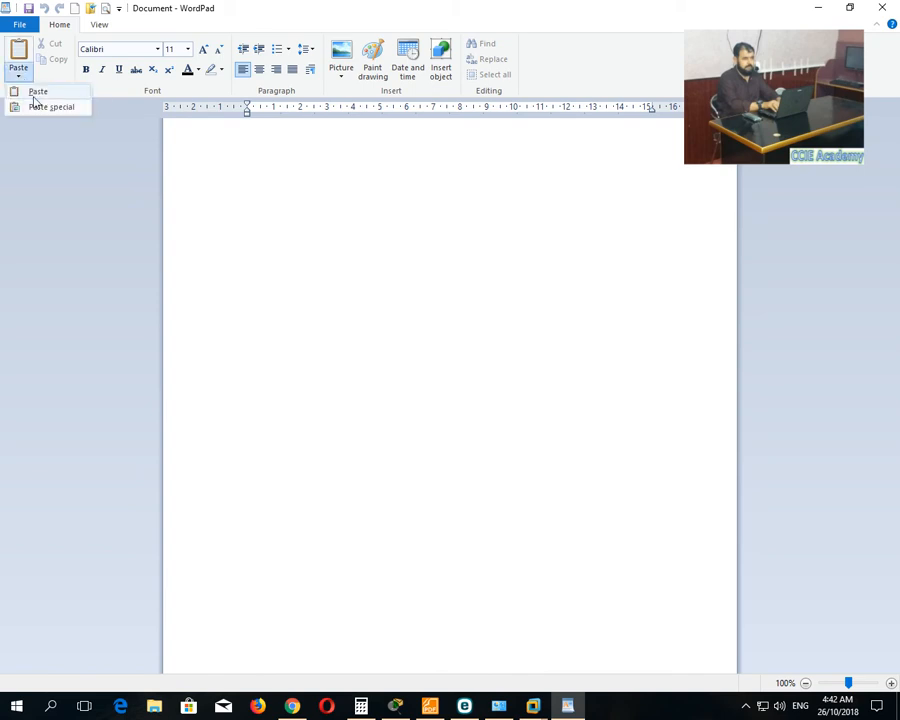
pyautogui.click(36, 106)
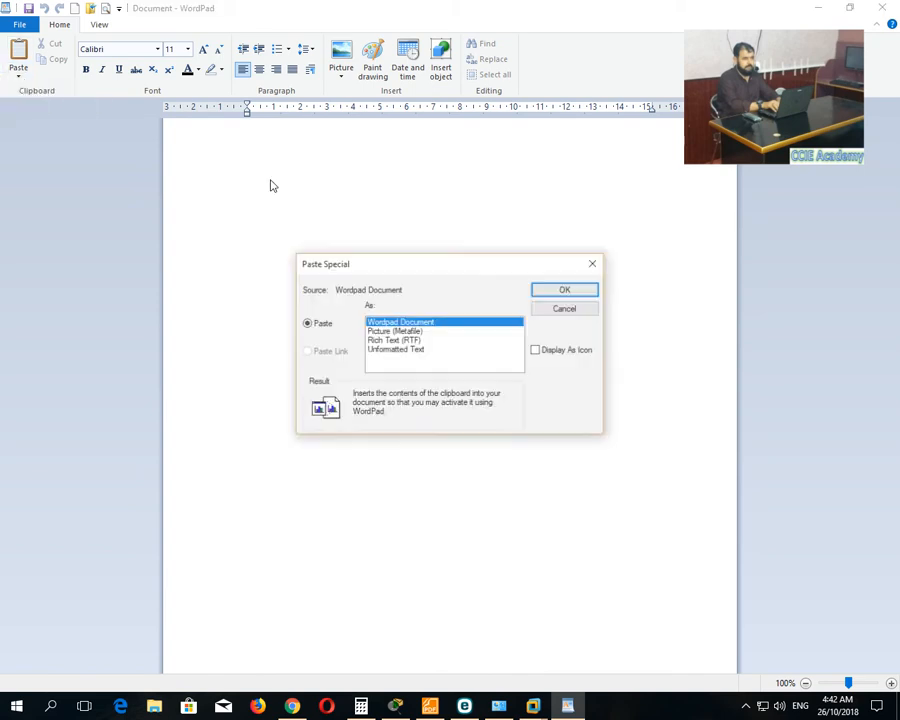
pyautogui.click(404, 333)
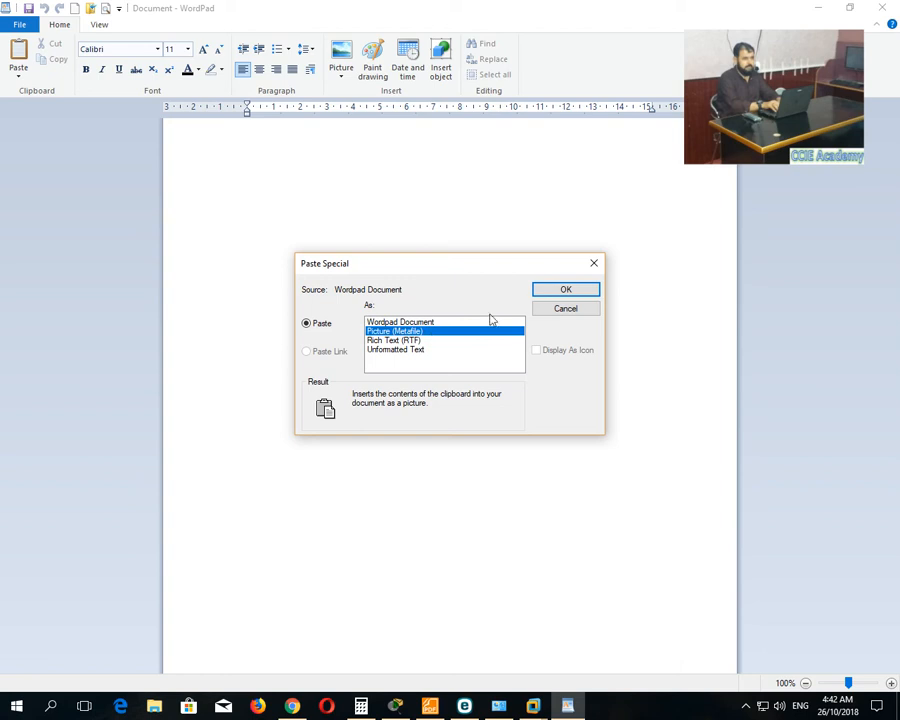
pyautogui.click(550, 292)
pyautogui.click(437, 270)
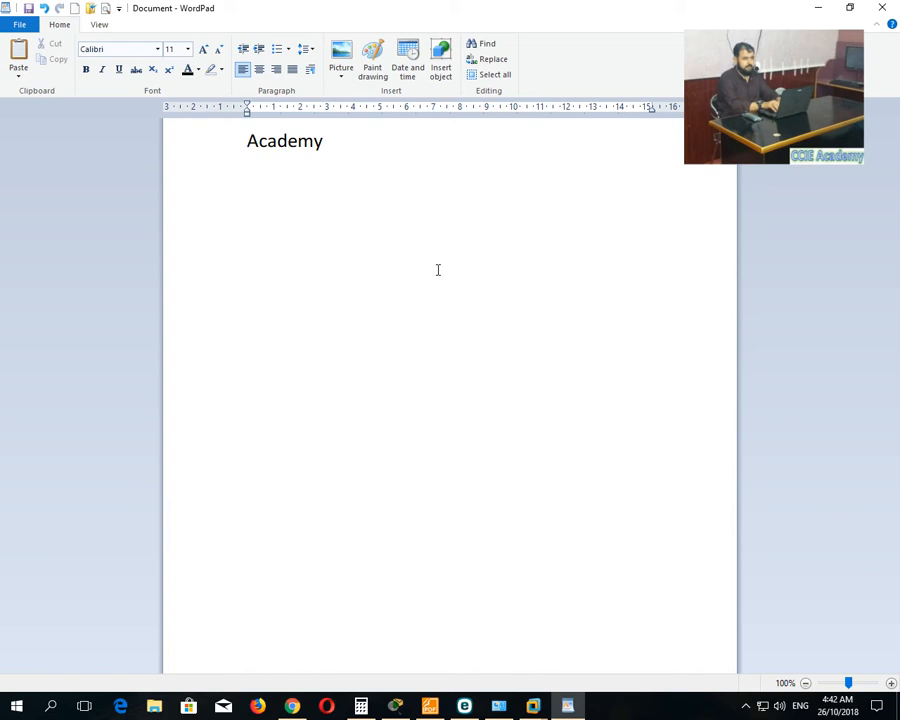
# - Delete the pasted picture and enter the text "COMPUTER CAREER INTERNATIONAL EDUCATION ACADEMY" in capitals
pyautogui.click(345, 133)
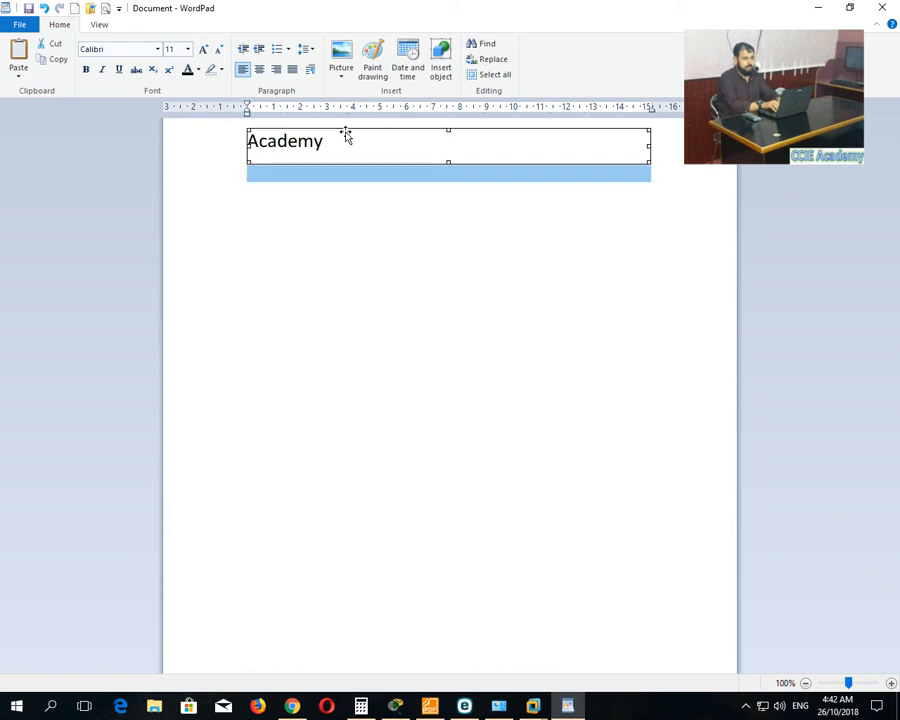
pyautogui.press('Delete')
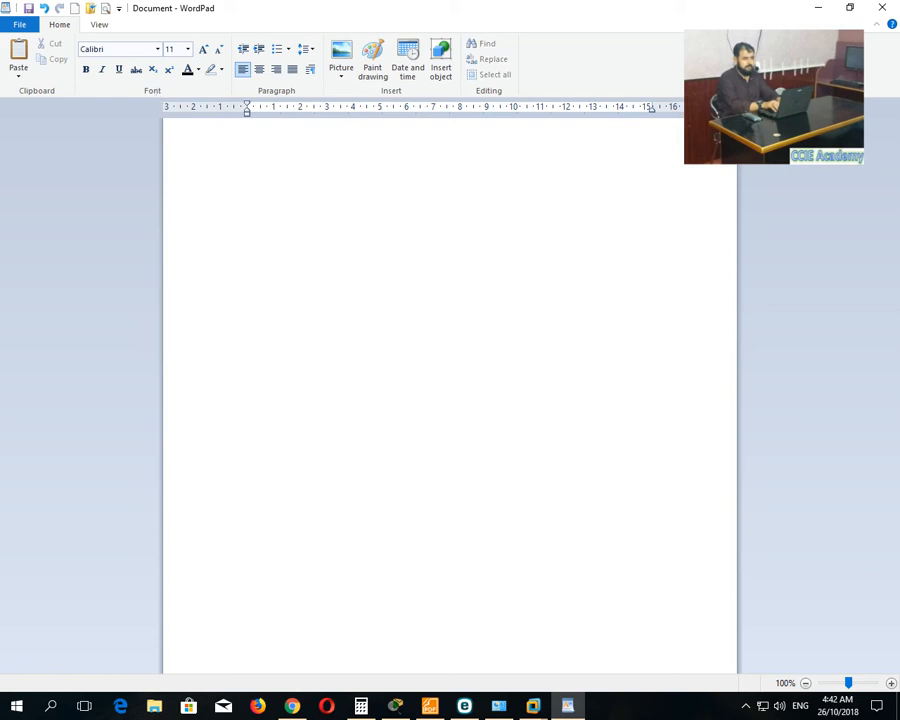
pyautogui.press('capslock')
pyautogui.write('COMPUTER ')
pyautogui.write('CAREER INT')
pyautogui.write('ERNATIONAL E')
pyautogui.write('DUCATION ')
pyautogui.write('ACAD')
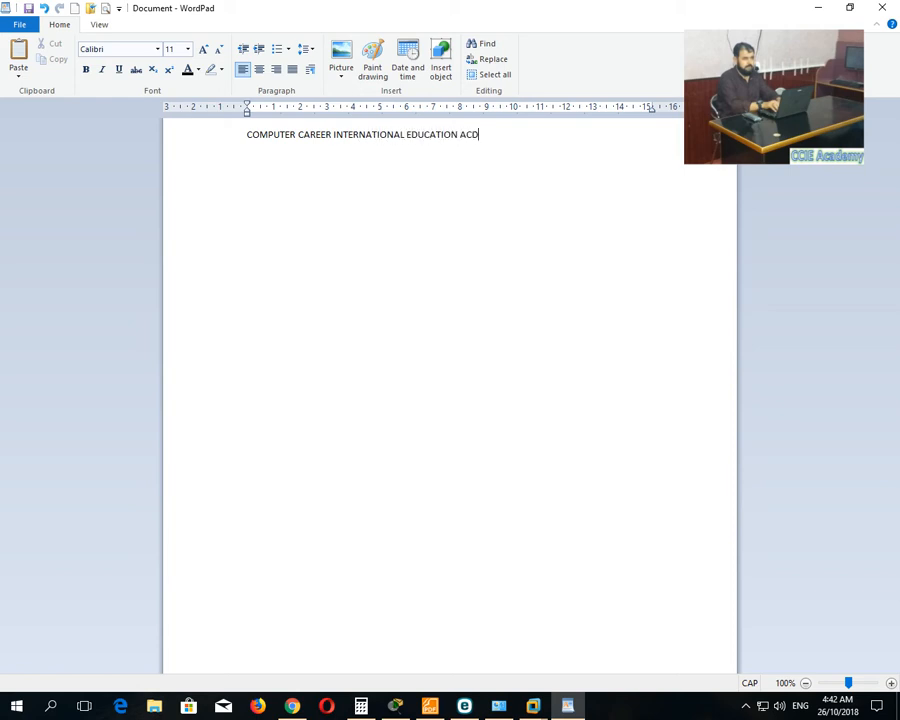
pyautogui.press('BackSpace')
pyautogui.write('ADEMY')
# - Make the whole capitalised heading bold and set its font size to 72
pyautogui.moveTo(526, 132); pyautogui.dragTo(245, 116)
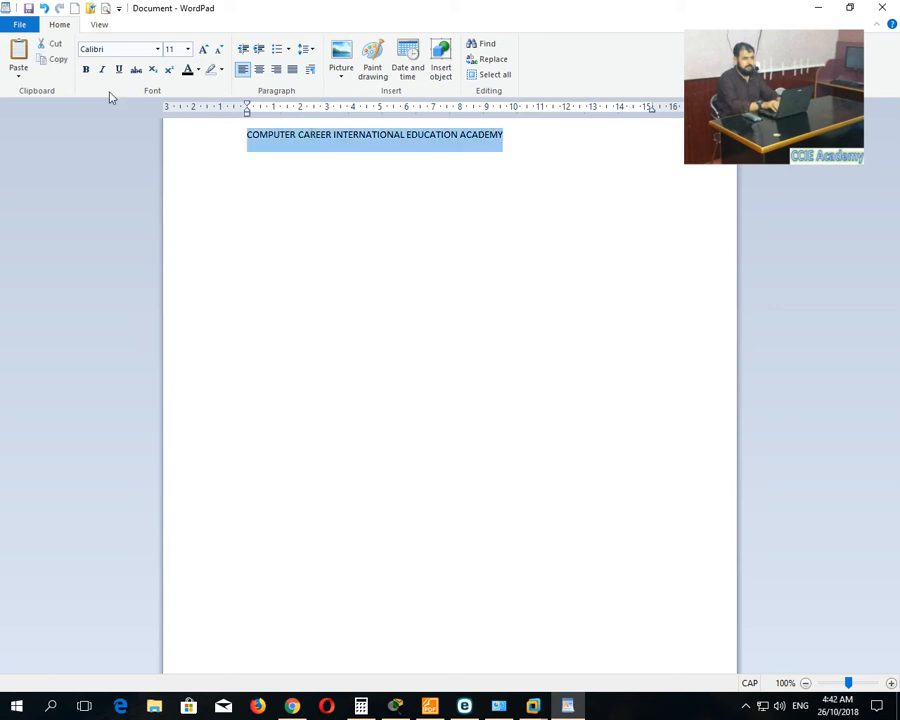
pyautogui.click(86, 71)
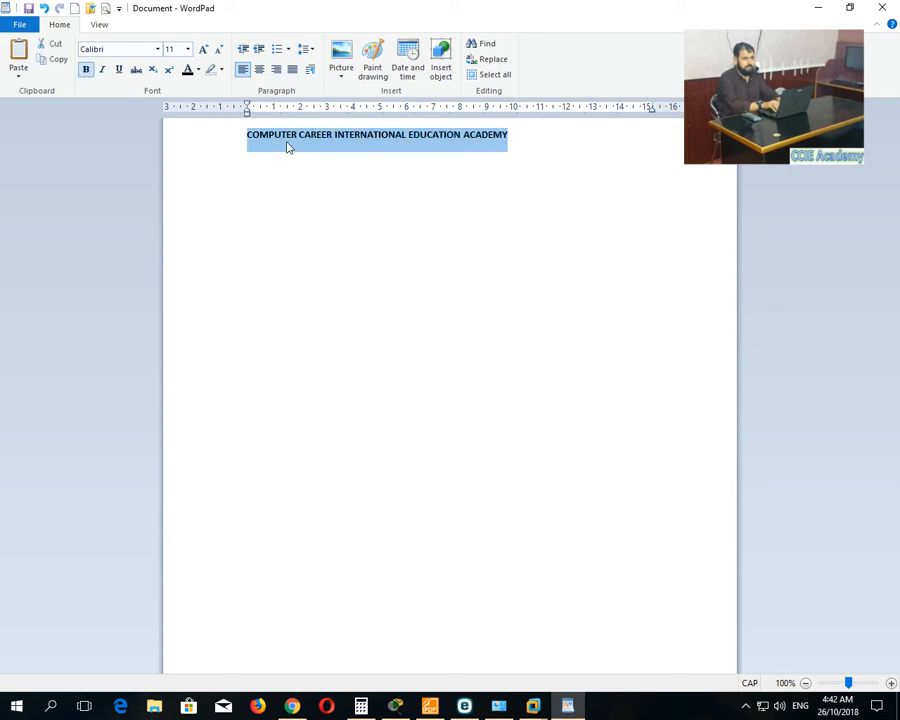
pyautogui.click(187, 49)
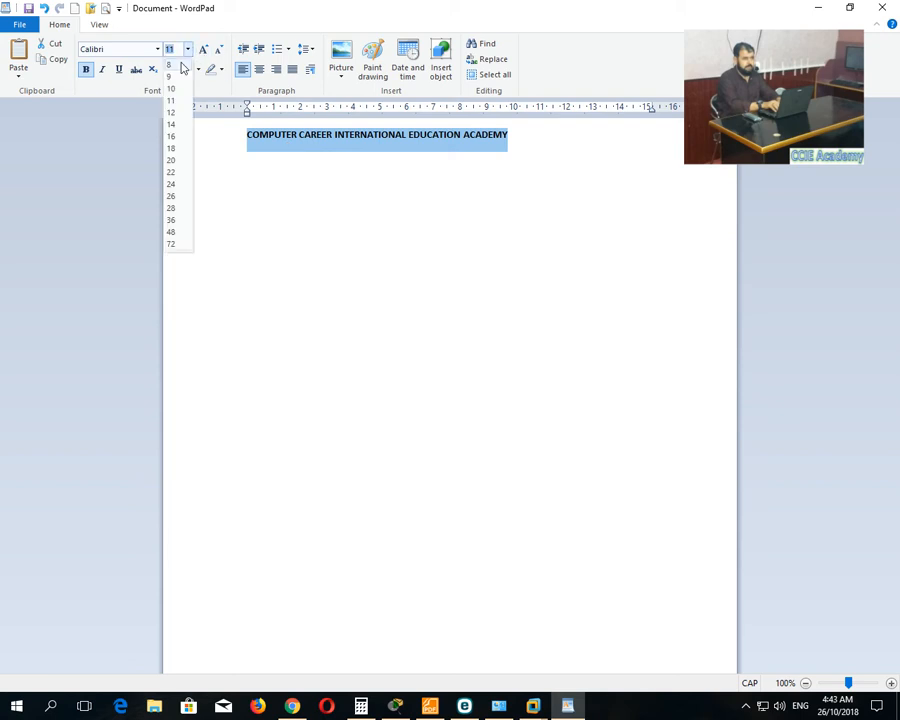
pyautogui.click(177, 245)
# - Reduce the selected heading's font size to 8 and to the custom size 5
pyautogui.click(187, 49)
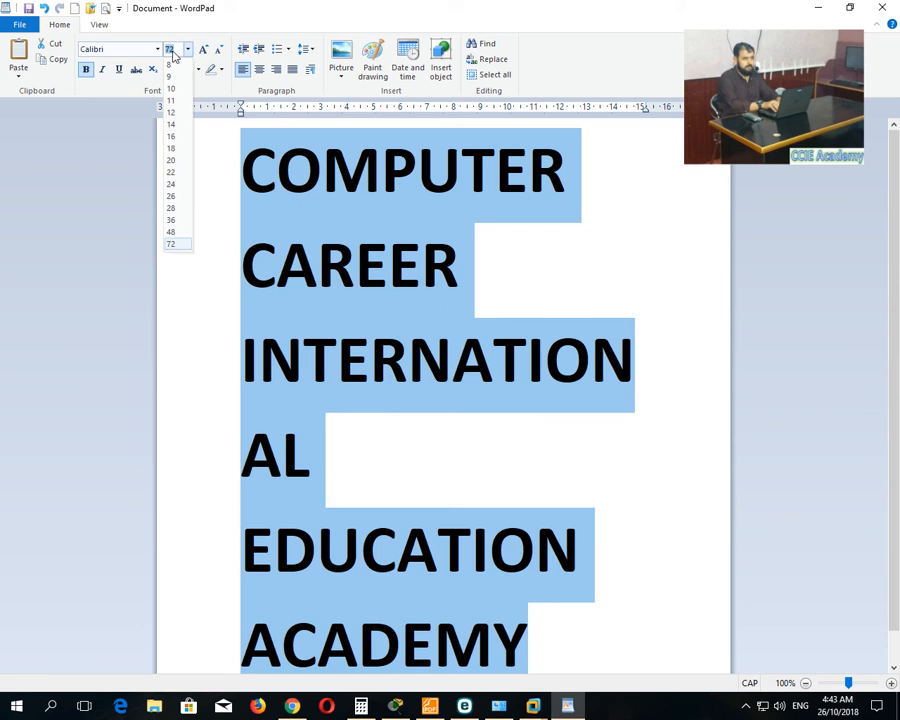
pyautogui.click(173, 65)
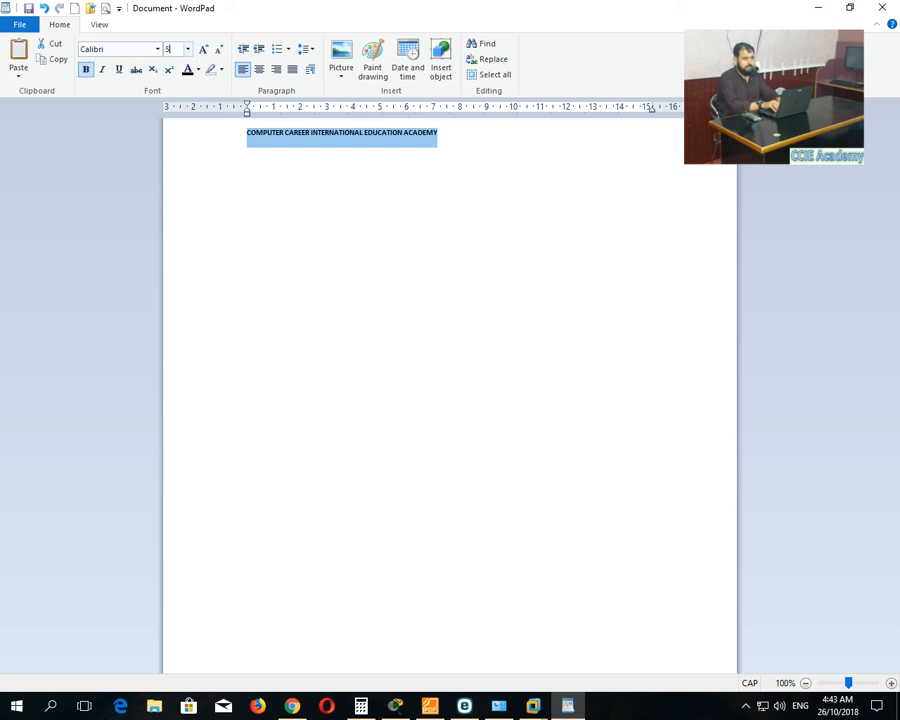
pyautogui.write('5')
pyautogui.press('Return')
# - Set the selected heading's font size to the custom value 100
pyautogui.click(178, 50)
pyautogui.write('100')
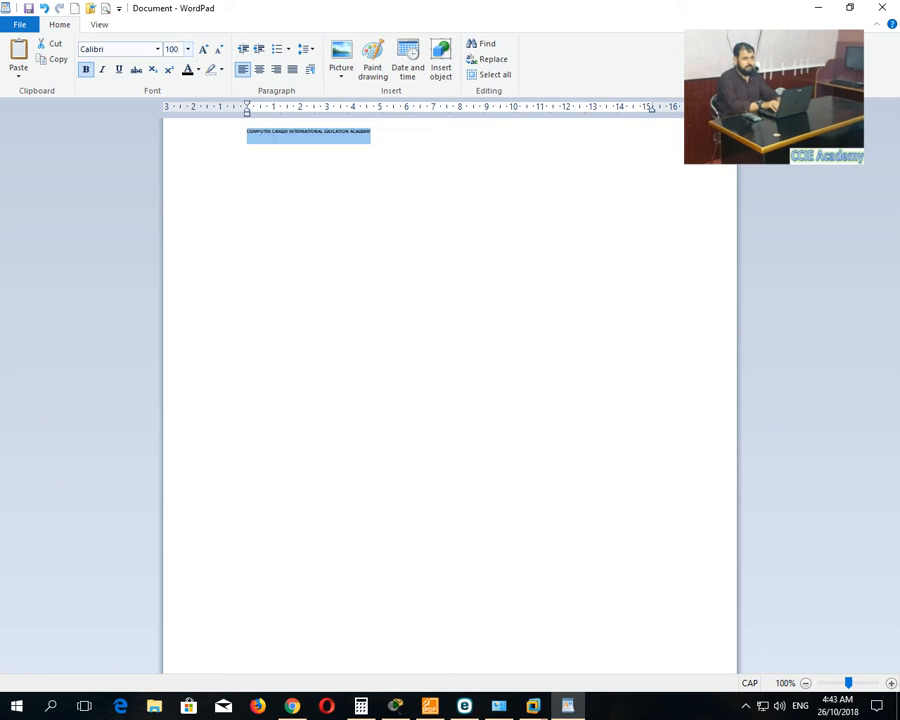
pyautogui.press('Return')
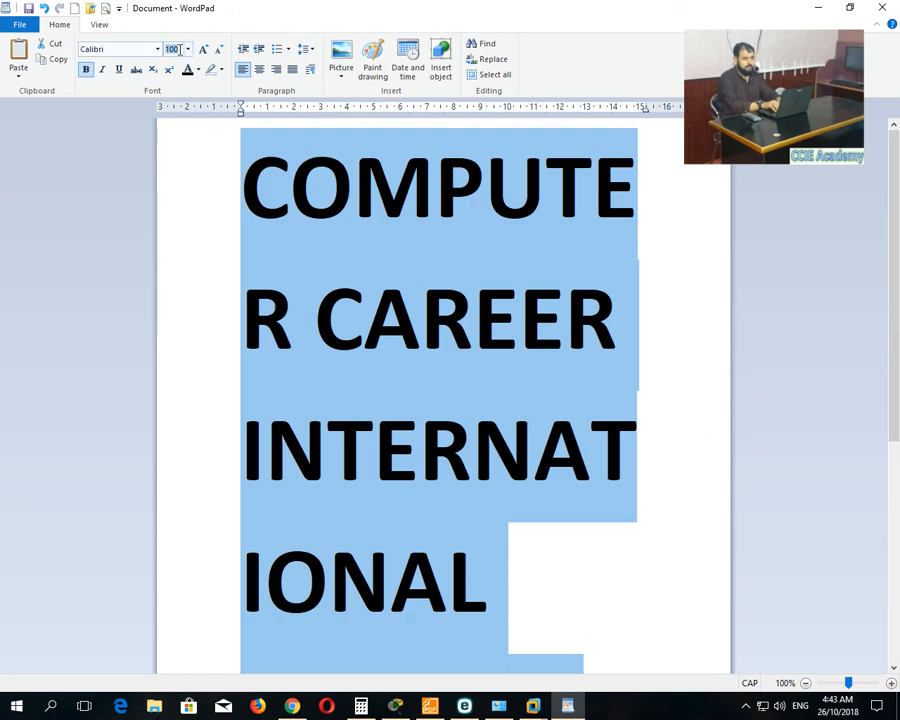
# - Set the selected heading's font size to 14 and enlarge it stepwise to 24 with Grow font
pyautogui.click(189, 50)
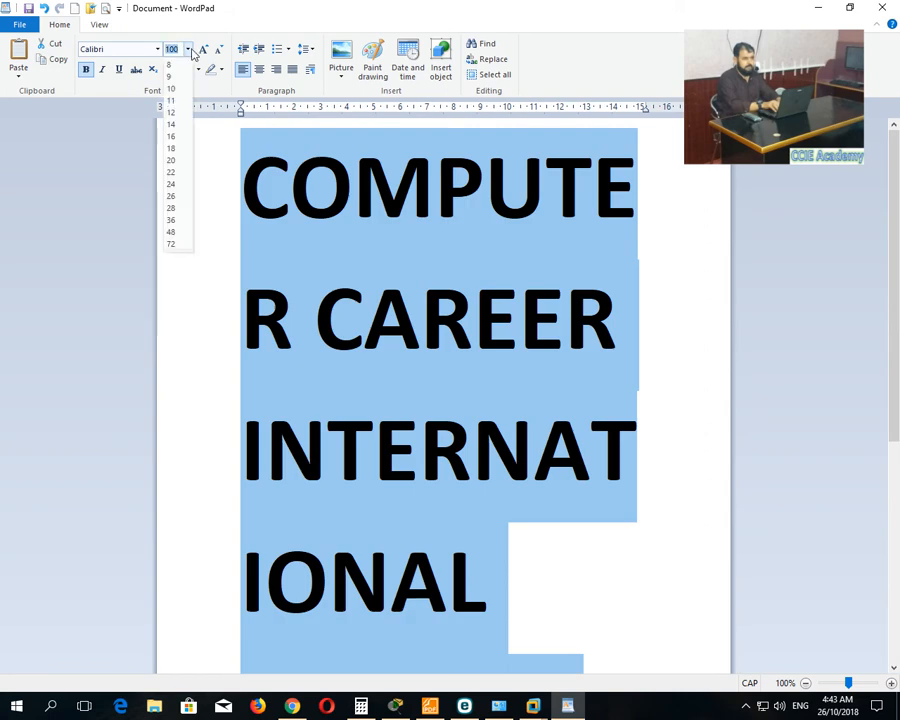
pyautogui.click(170, 131)
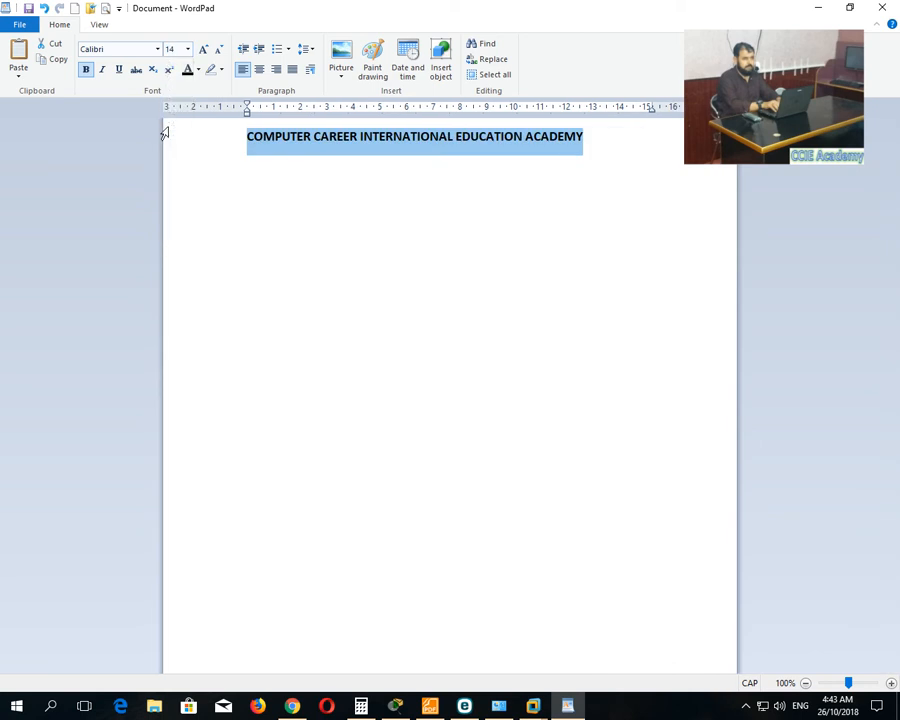
pyautogui.click(205, 50)
pyautogui.click(205, 50)
pyautogui.click(205, 50)
pyautogui.click(205, 50)
pyautogui.click(205, 50)
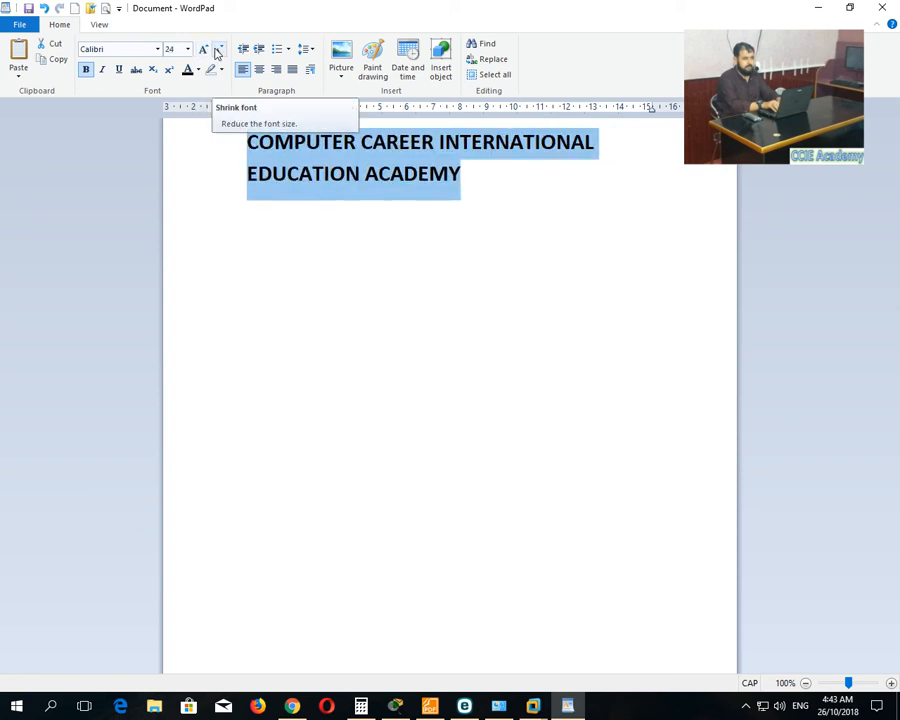
# - Shrink the selected heading's font stepwise to 14 and grow it one step to 16
pyautogui.click(218, 50)
pyautogui.click(218, 50)
pyautogui.click(218, 50)
pyautogui.click(218, 50)
pyautogui.click(218, 50)
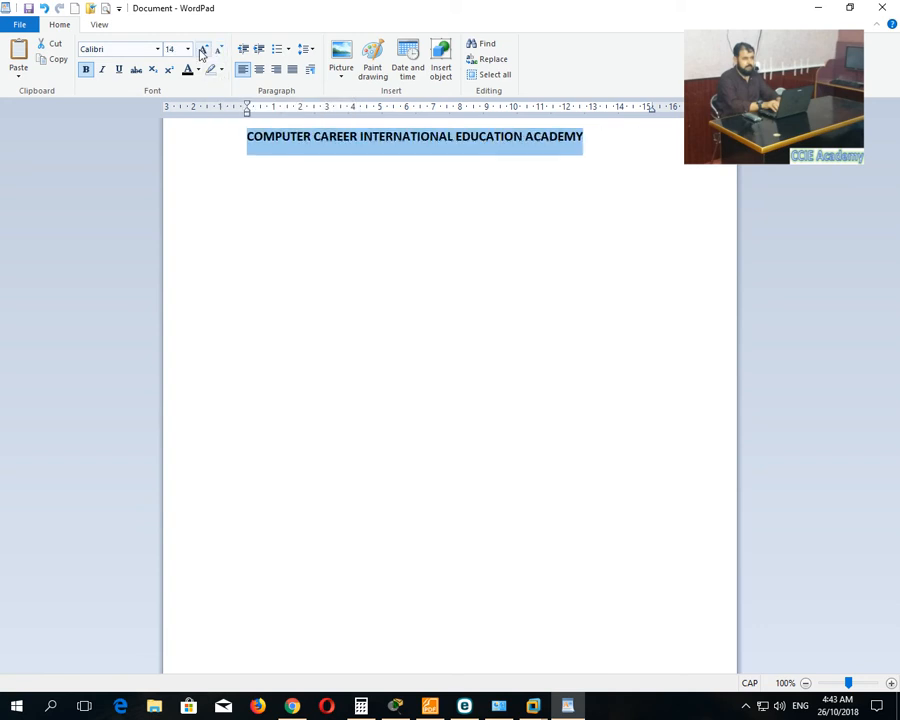
pyautogui.click(203, 50)
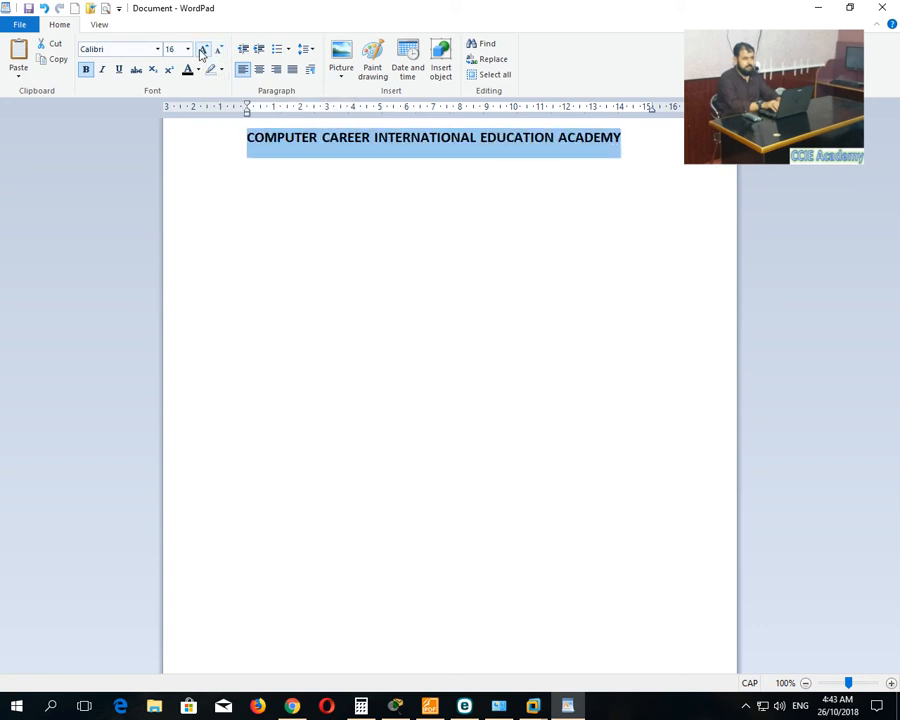
# - Try italic and underline on the selected heading, and remove both along with bold
pyautogui.click(103, 71)
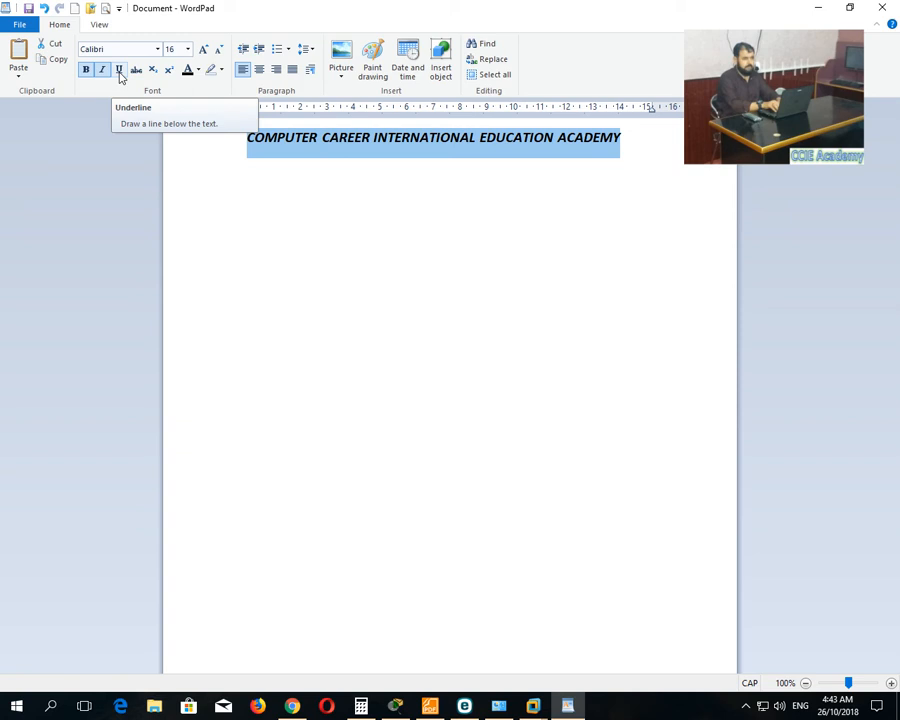
pyautogui.click(119, 70)
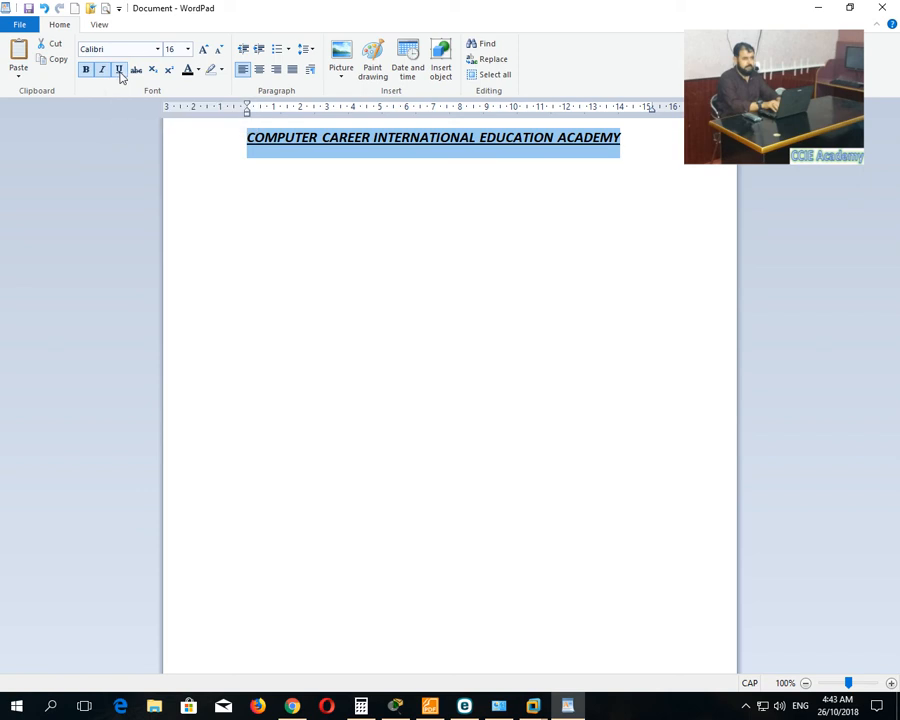
pyautogui.click(119, 71)
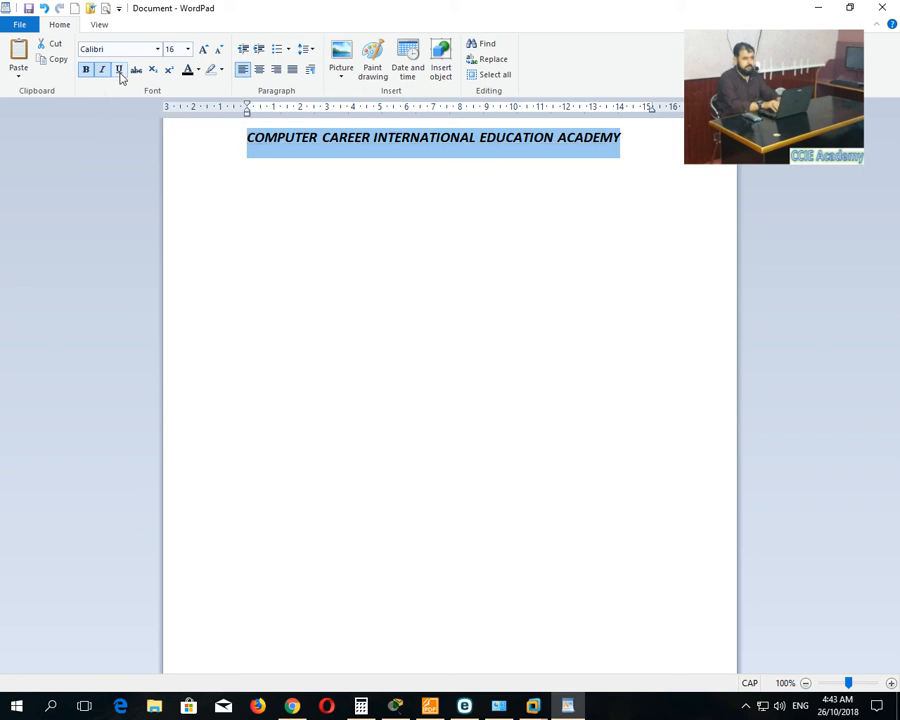
pyautogui.click(103, 70)
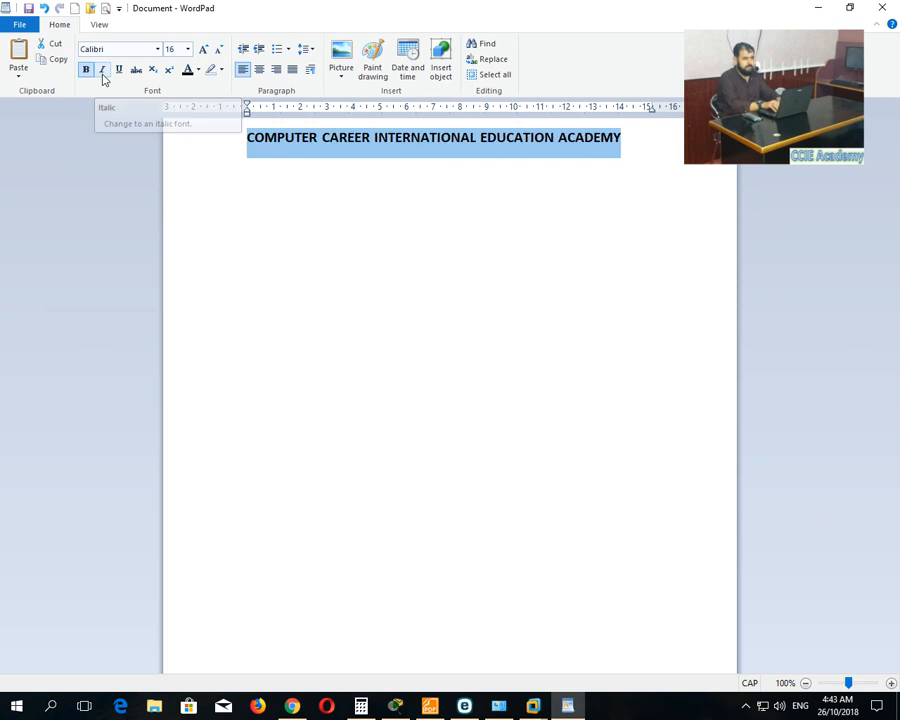
pyautogui.click(85, 71)
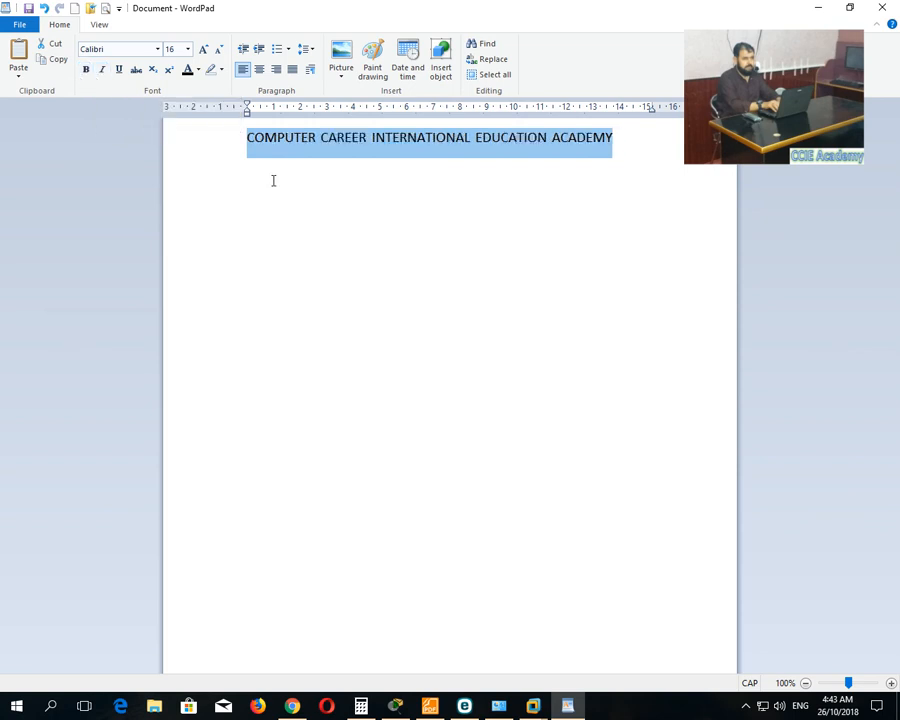
# - Change the selected heading's font to Arial Black
pyautogui.click(157, 49)
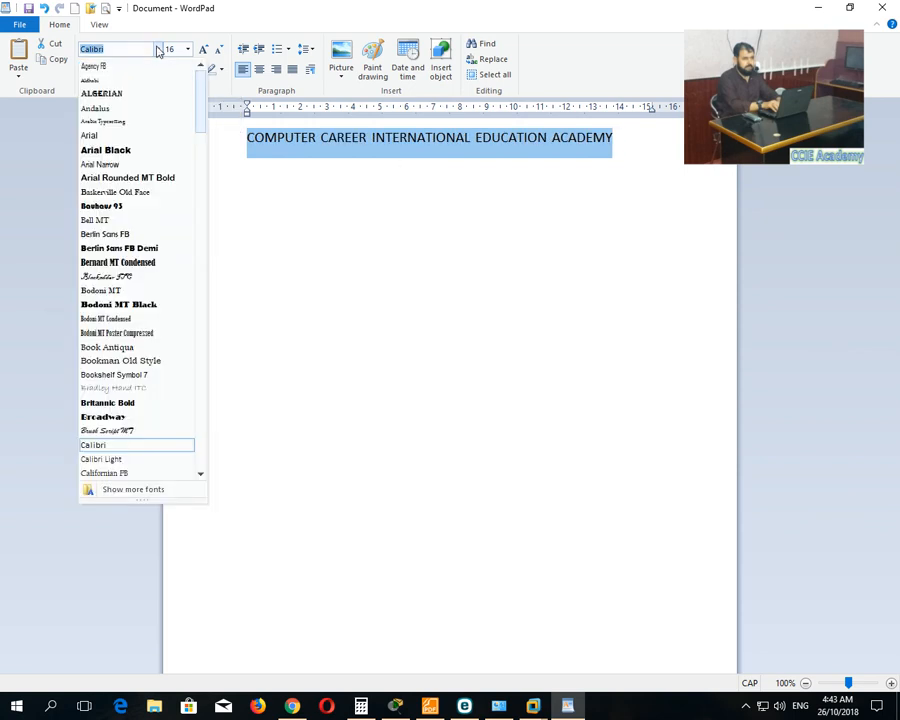
pyautogui.press('Down')
pyautogui.press('Down')
pyautogui.press('Down')
pyautogui.press('Down')
pyautogui.press('Down')
pyautogui.press('Down')
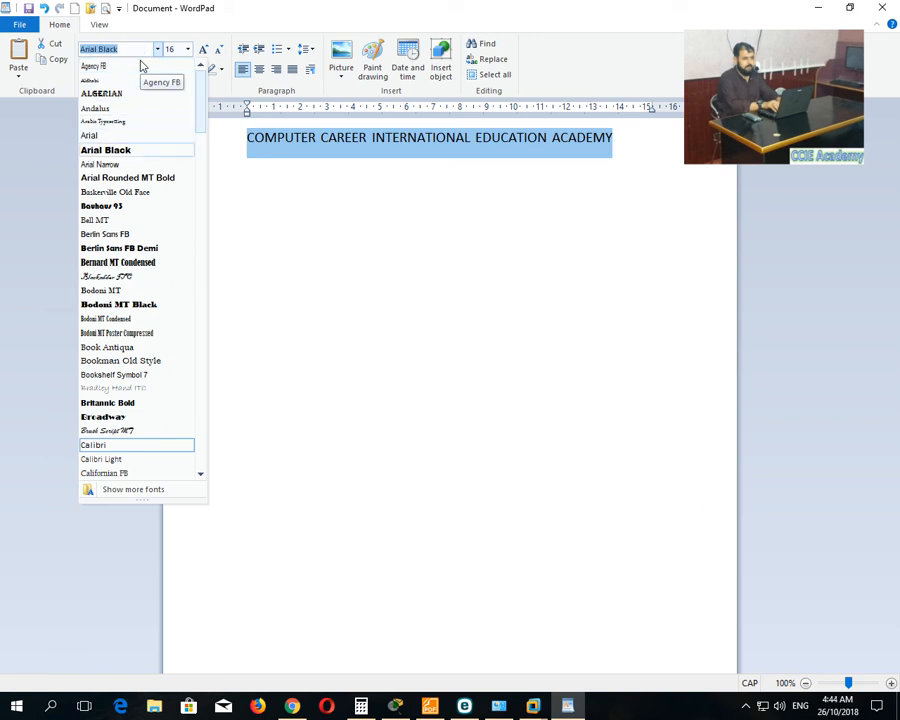
pyautogui.press('Return')
# - Change the selected heading's font to Baskerville Old Face and grow it stepwise to size 36
pyautogui.click(157, 49)
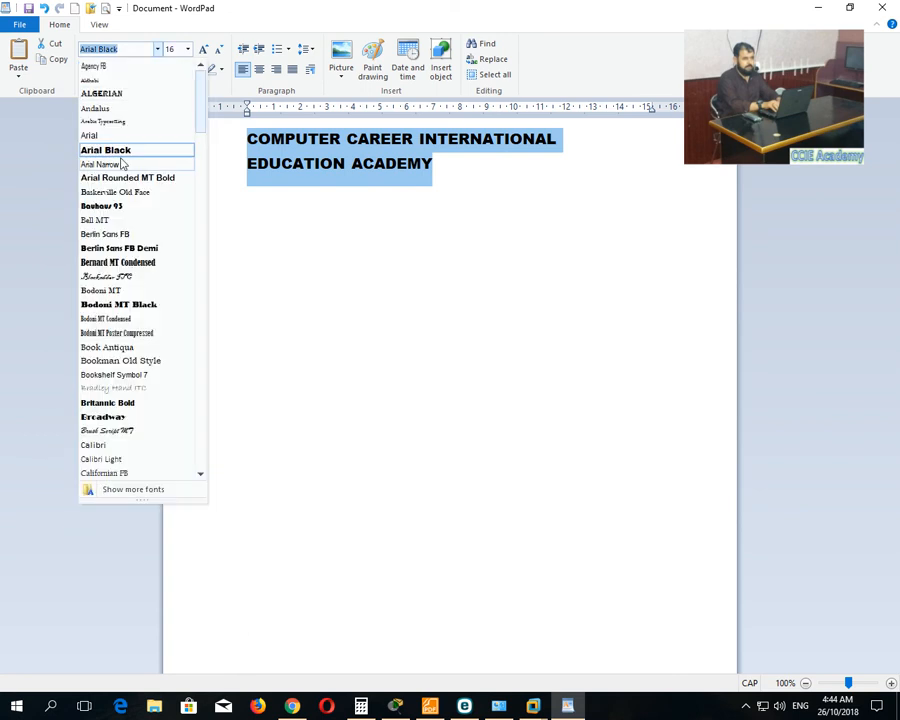
pyautogui.click(124, 193)
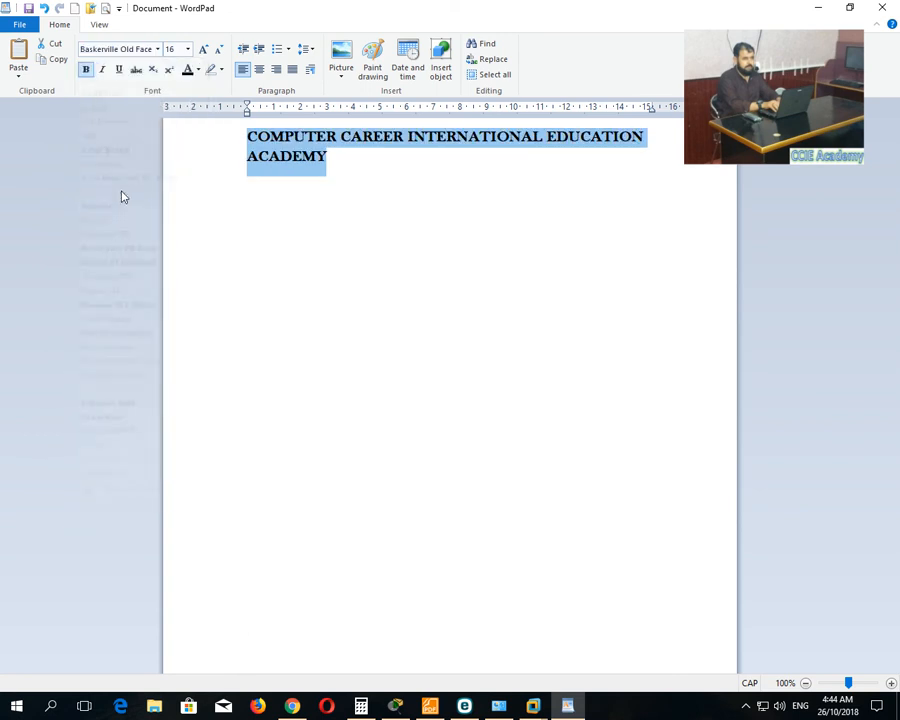
pyautogui.click(205, 51)
pyautogui.click(205, 51)
pyautogui.click(205, 51)
pyautogui.click(205, 51)
pyautogui.click(205, 51)
pyautogui.click(205, 51)
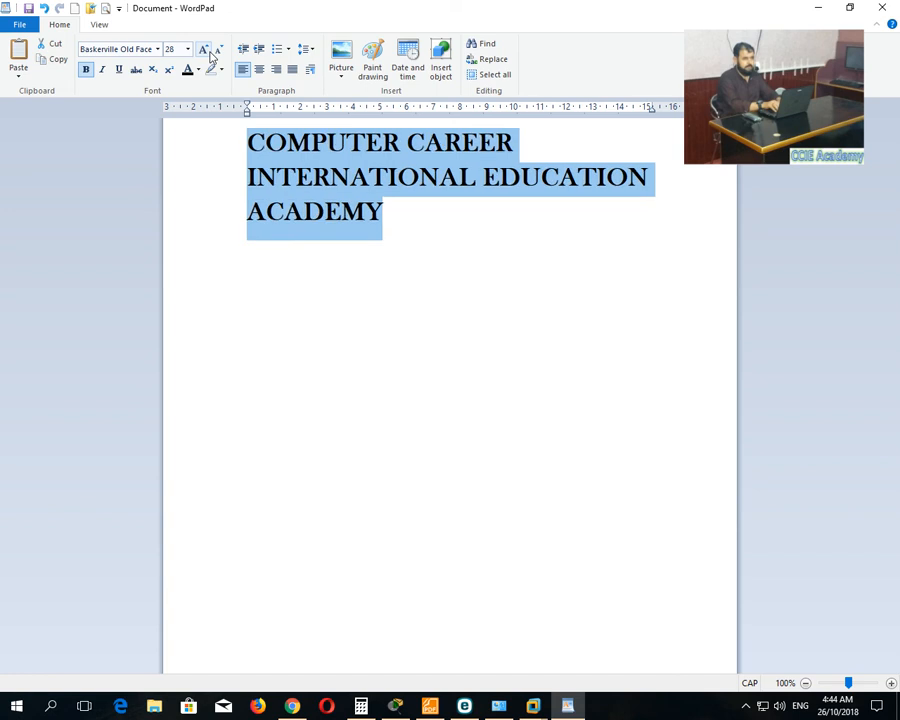
pyautogui.click(205, 51)
# - Try the fonts Bell MT, Blackadder ITC and Bodoni MT in turn on the selected heading
pyautogui.click(157, 49)
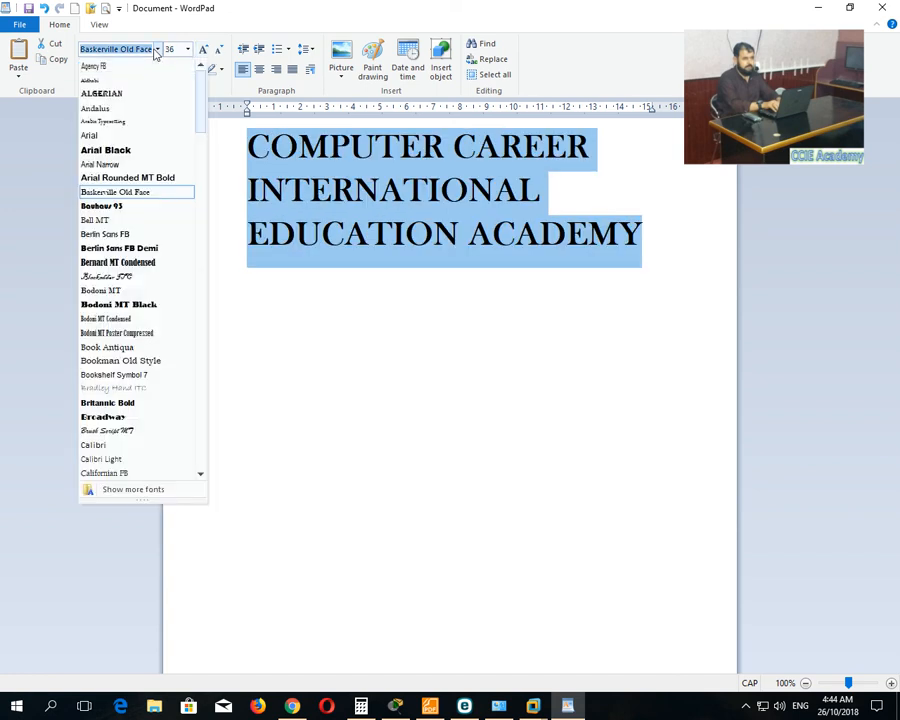
pyautogui.click(125, 219)
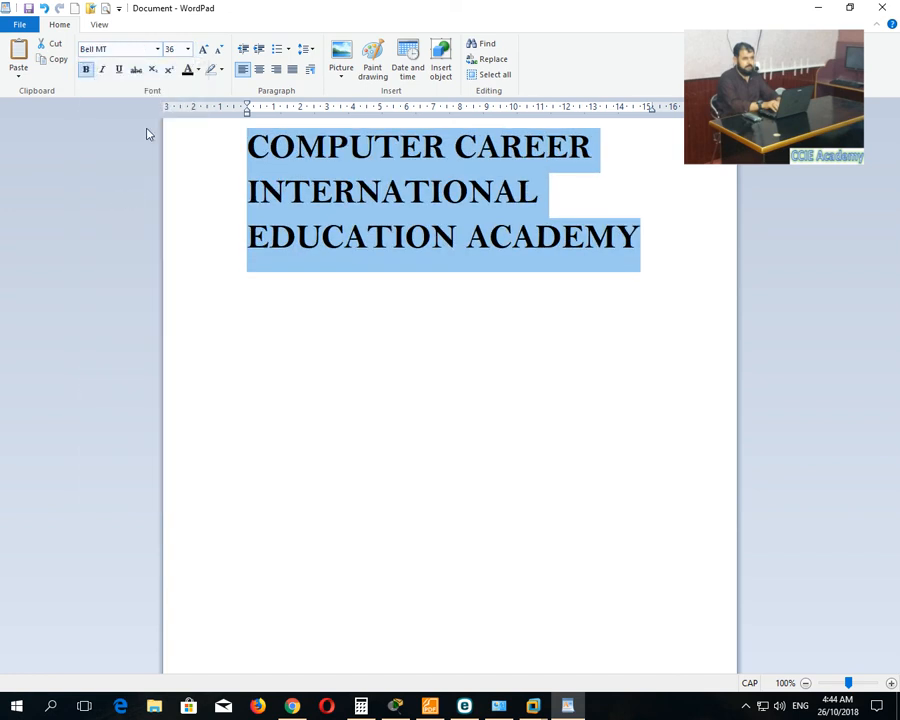
pyautogui.click(158, 49)
pyautogui.click(120, 276)
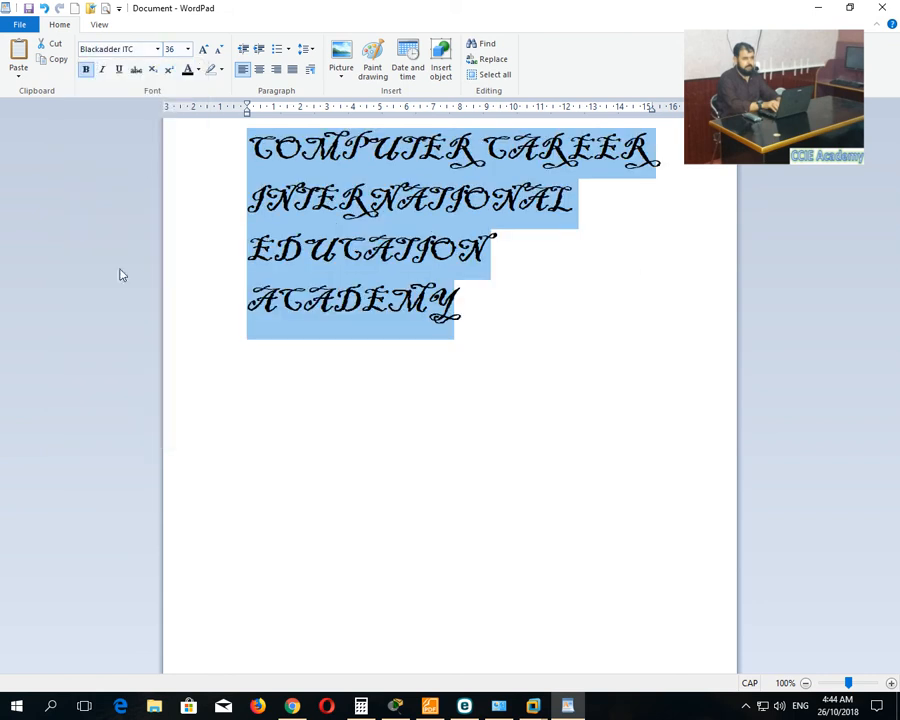
pyautogui.click(158, 50)
pyautogui.click(108, 290)
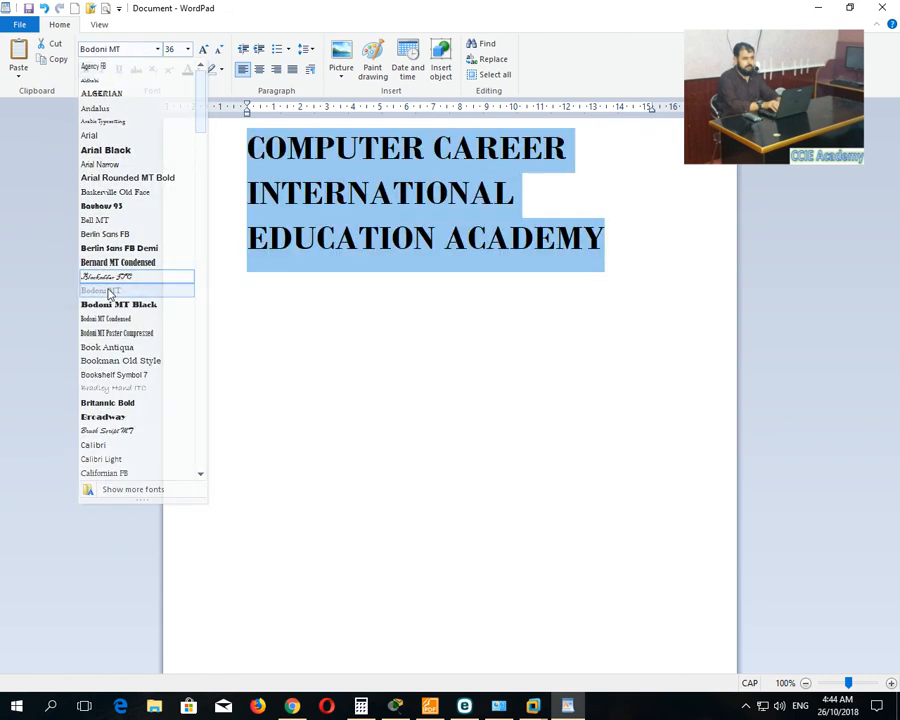
# - Set the selected heading's font by name to Arial and after that to Times New Roman
pyautogui.click(134, 52)
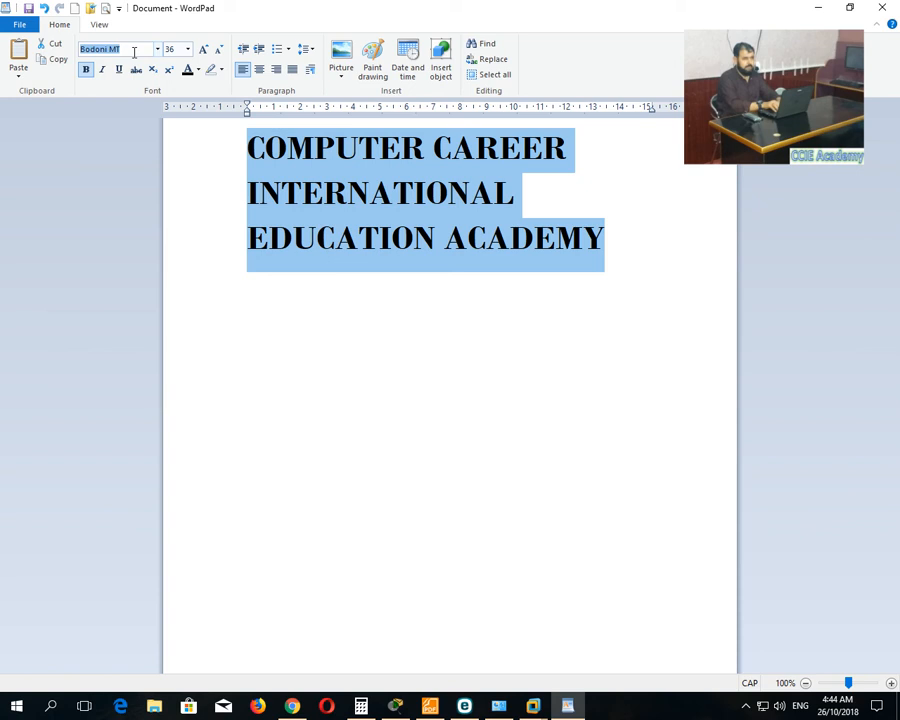
pyautogui.write('Arial')
pyautogui.press('Return')
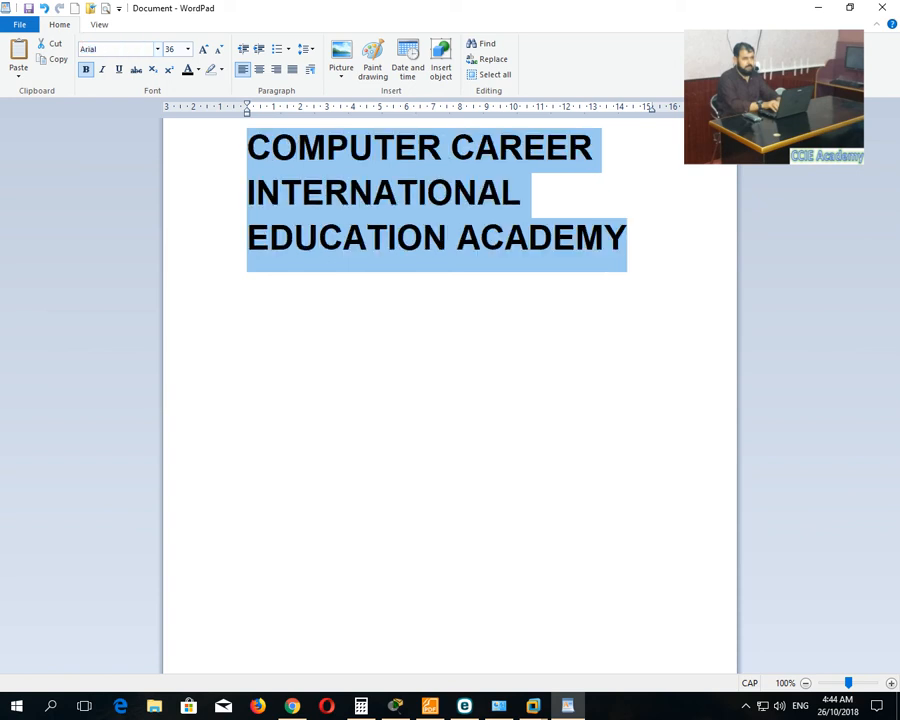
pyautogui.click(100, 51)
pyautogui.write('Times New Roman')
pyautogui.press('Return')
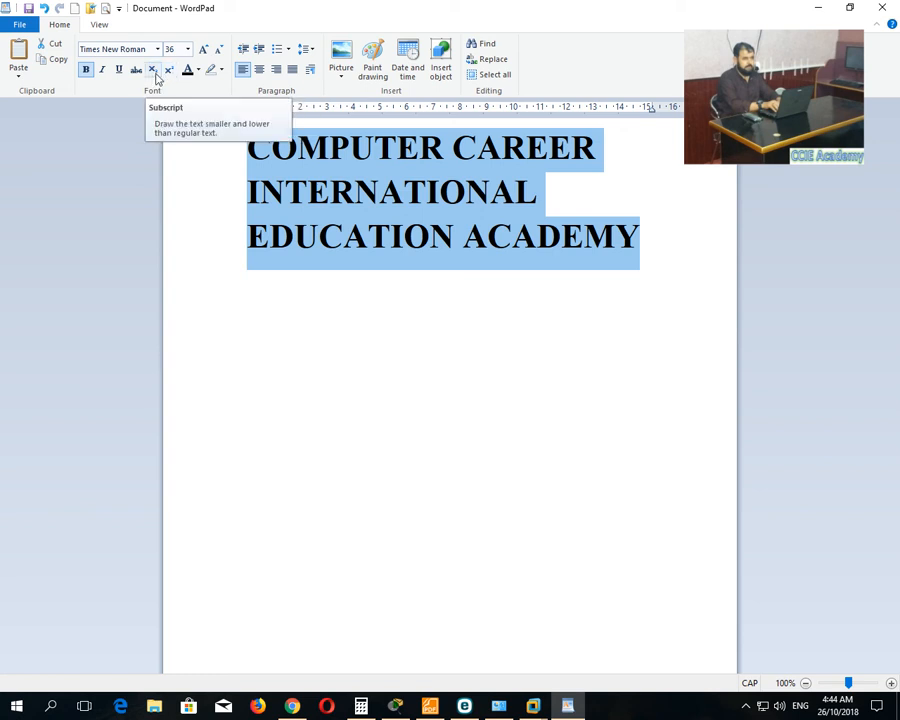
# - Deselect the heading, start a new line after it and minimize the document window to show the desktop
pyautogui.click(297, 373)
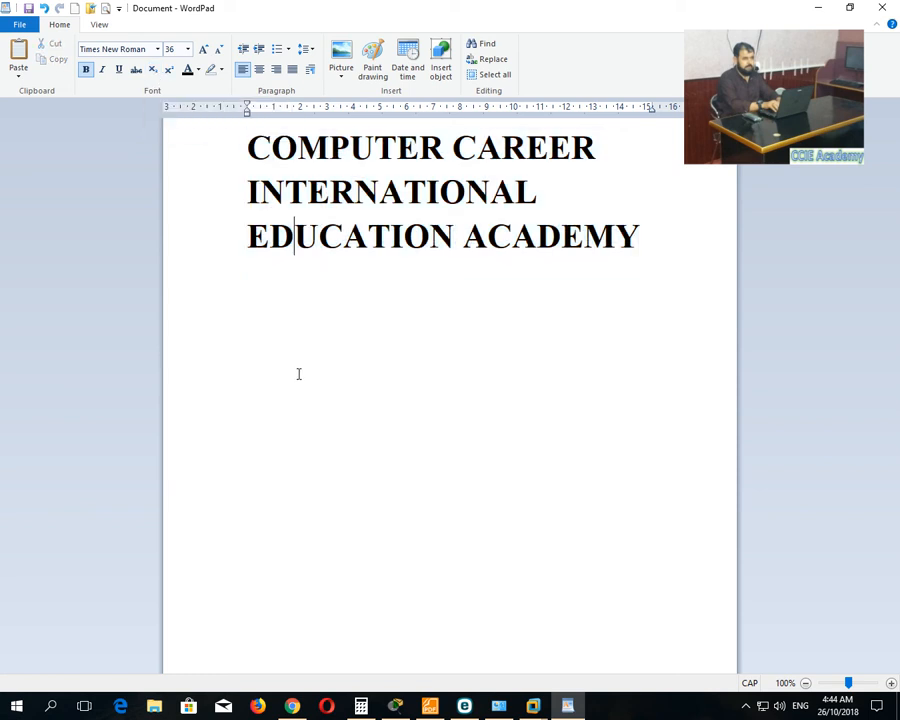
pyautogui.click(685, 237)
pyautogui.press('Return')
pyautogui.click(815, 7)
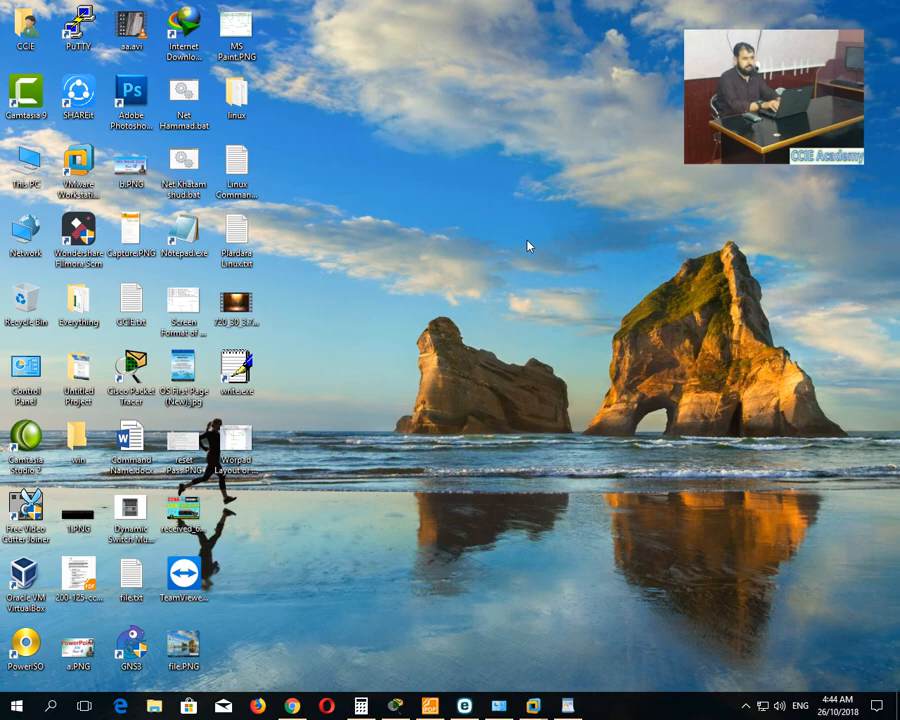